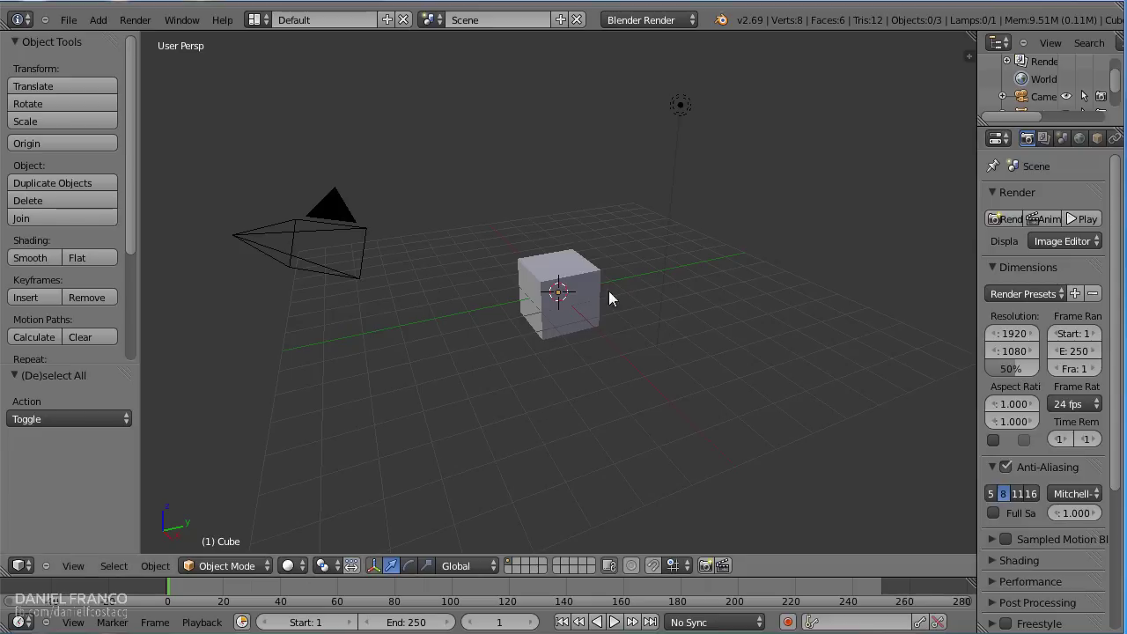
- Select the default cube and switch it to Edit Mode
right_click(579, 314)
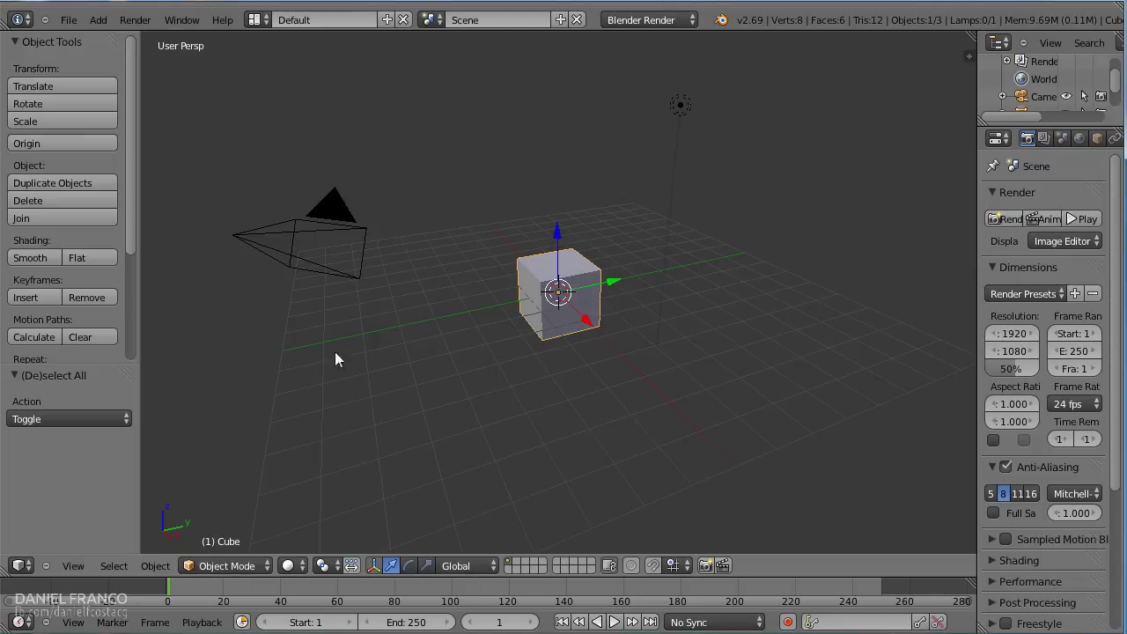
left_click(211, 565)
key("Tab")
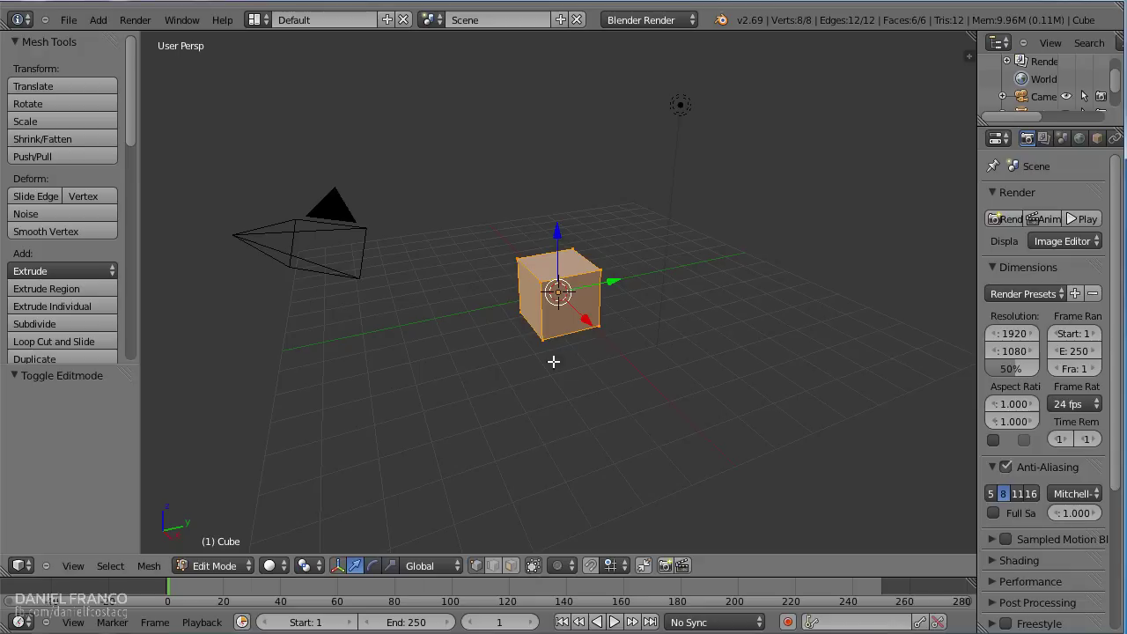
scroll(554, 362, "up", 5)
middle_click_drag(506, 362, 585, 363)
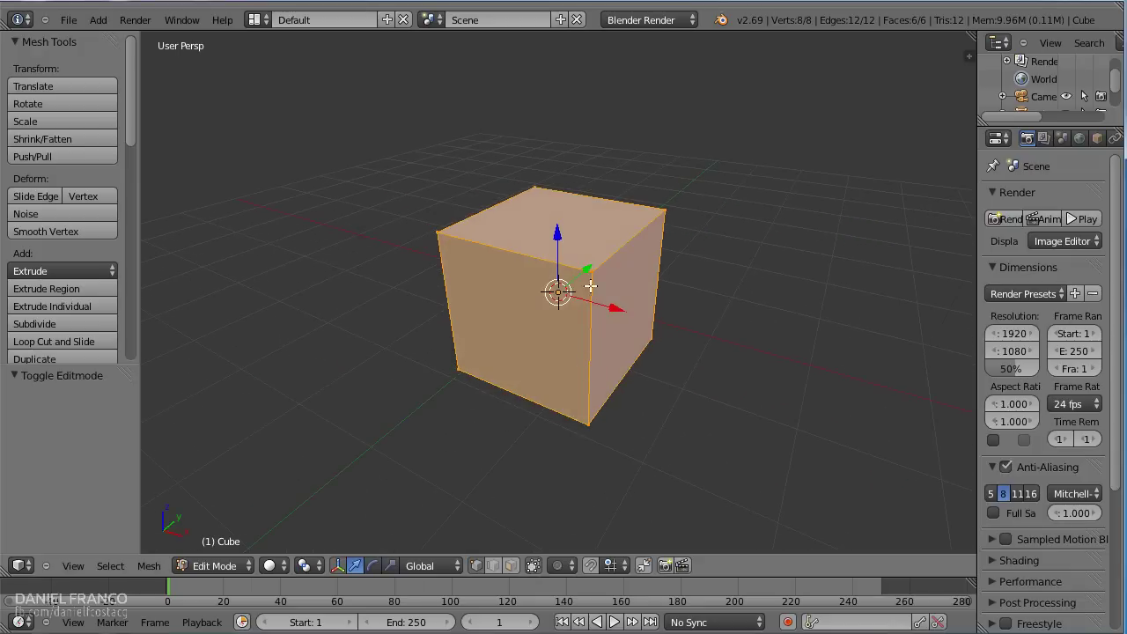
- Select the two end vertices of one top edge of the cube, and clear the selection
right_click(591, 272)
right_click(645, 209, "shift")
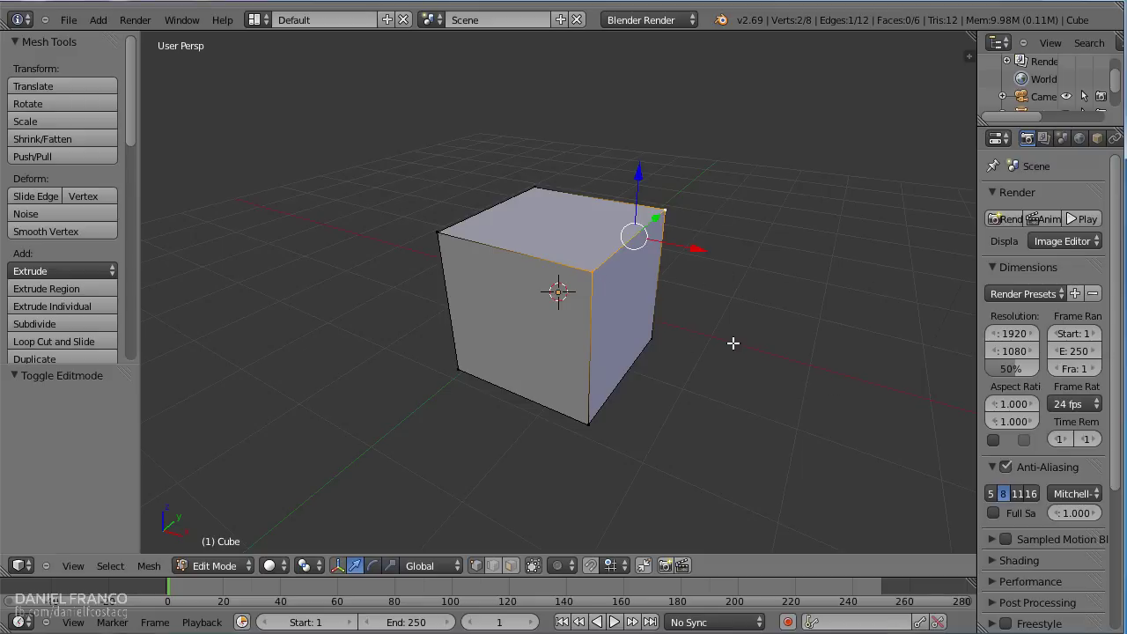
middle_click_drag(771, 339, 666, 395)
key("a")
- Extrude a single top corner vertex of the cube by about X 0.183, Y 1.660, Z -0.006, and deselect everything
middle_click_drag(687, 352, 679, 300)
right_click(679, 299)
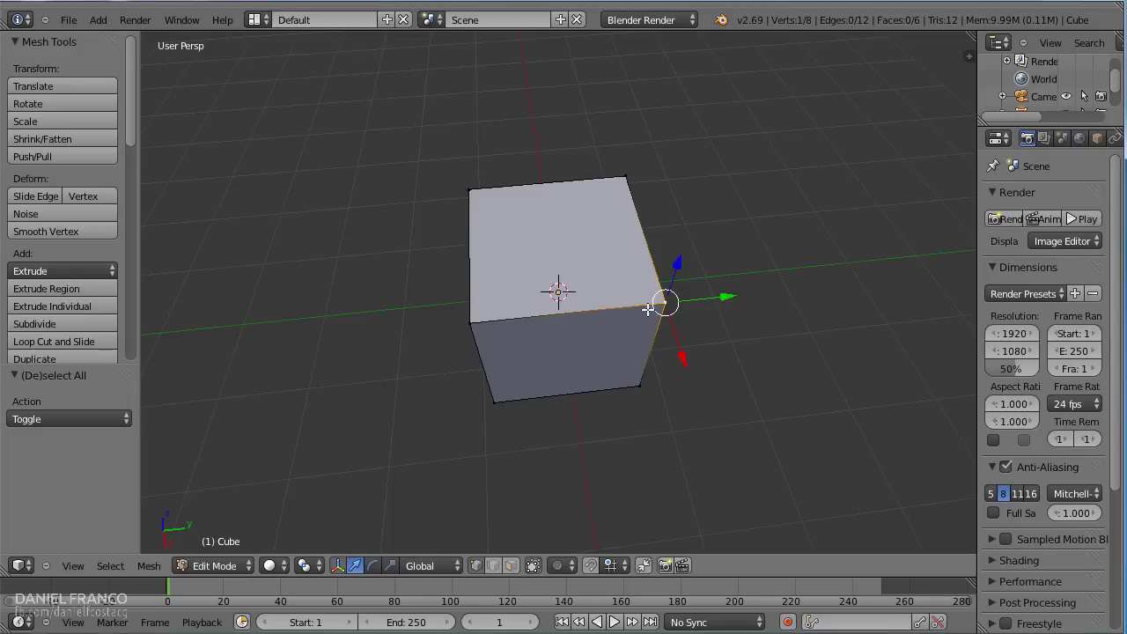
key("e")
left_click(818, 311)
middle_click_drag(818, 310, 826, 255)
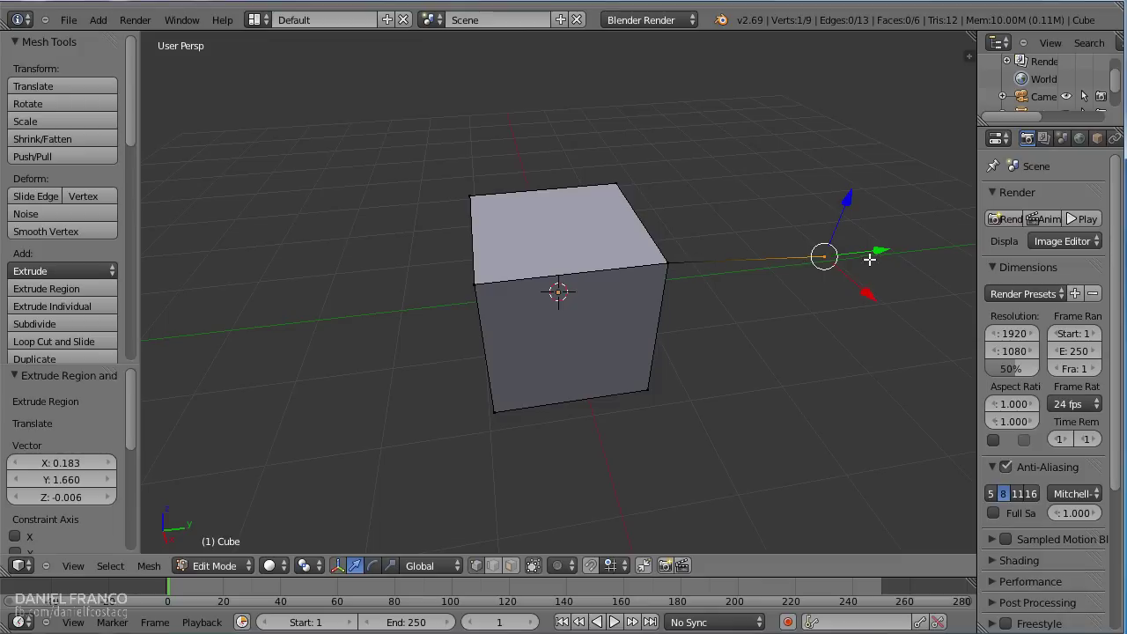
key("a")
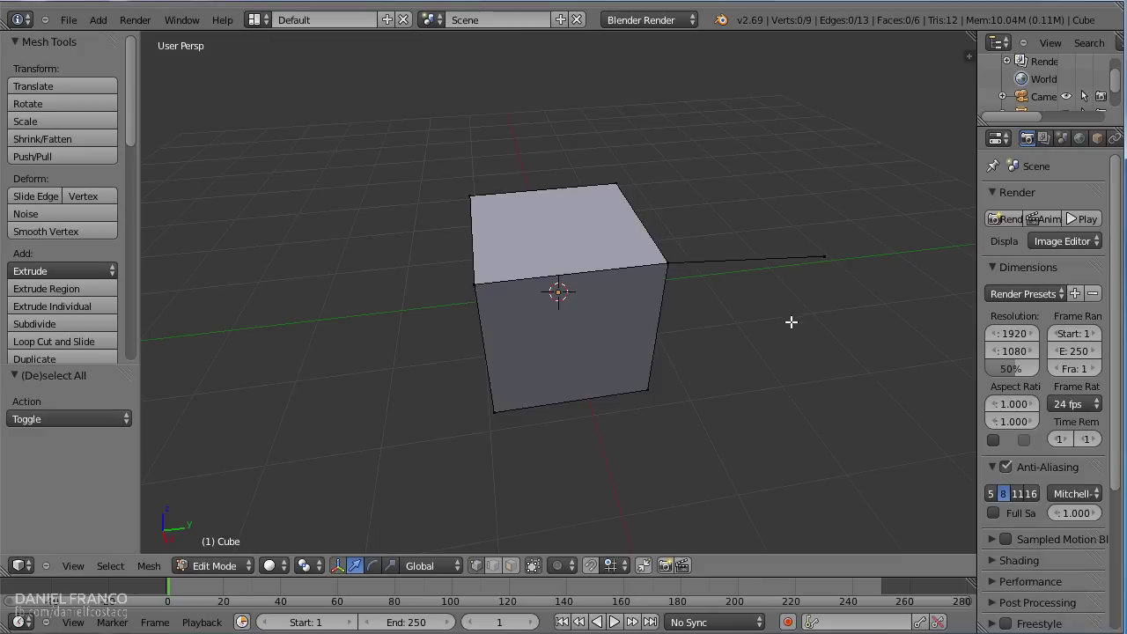
- Extrude the top edge opposite the loose vertex by about X -1.556, Y -0.247, Z 0.027, and deselect everything
middle_click_drag(790, 322, 651, 331)
right_click(646, 308)
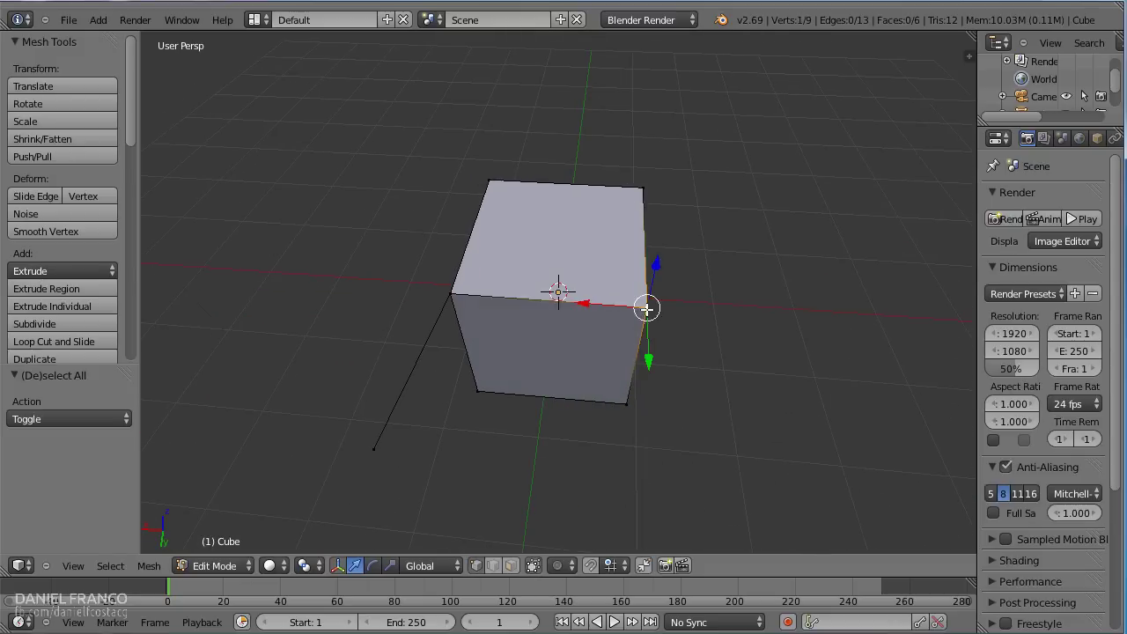
right_click(649, 187, "shift")
middle_click_drag(649, 187, 742, 340)
key("e")
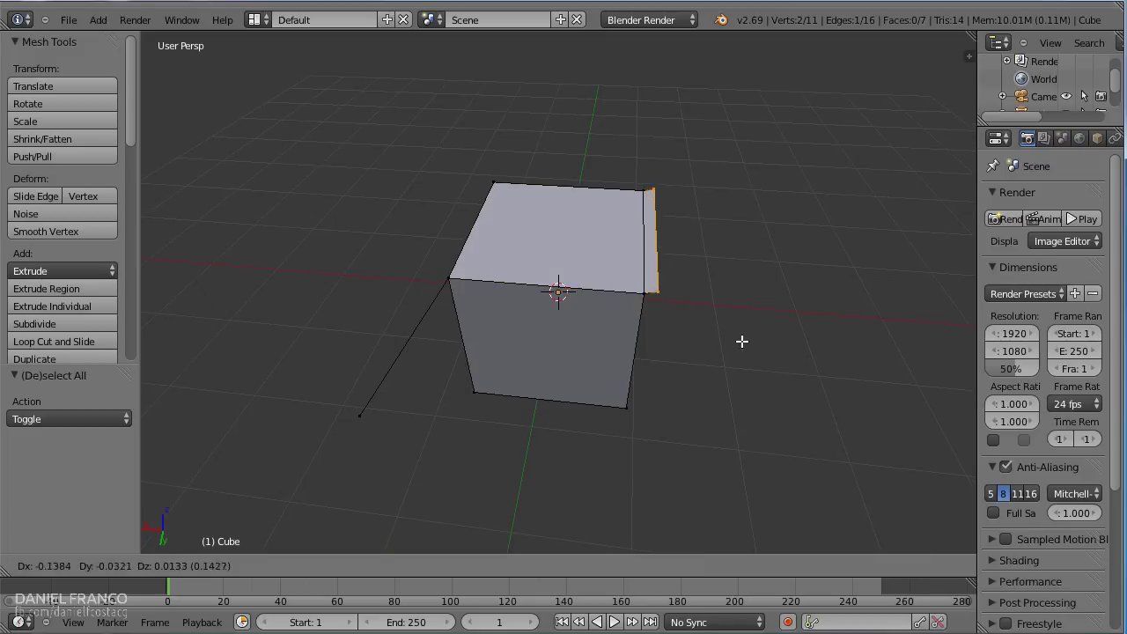
left_click(858, 338)
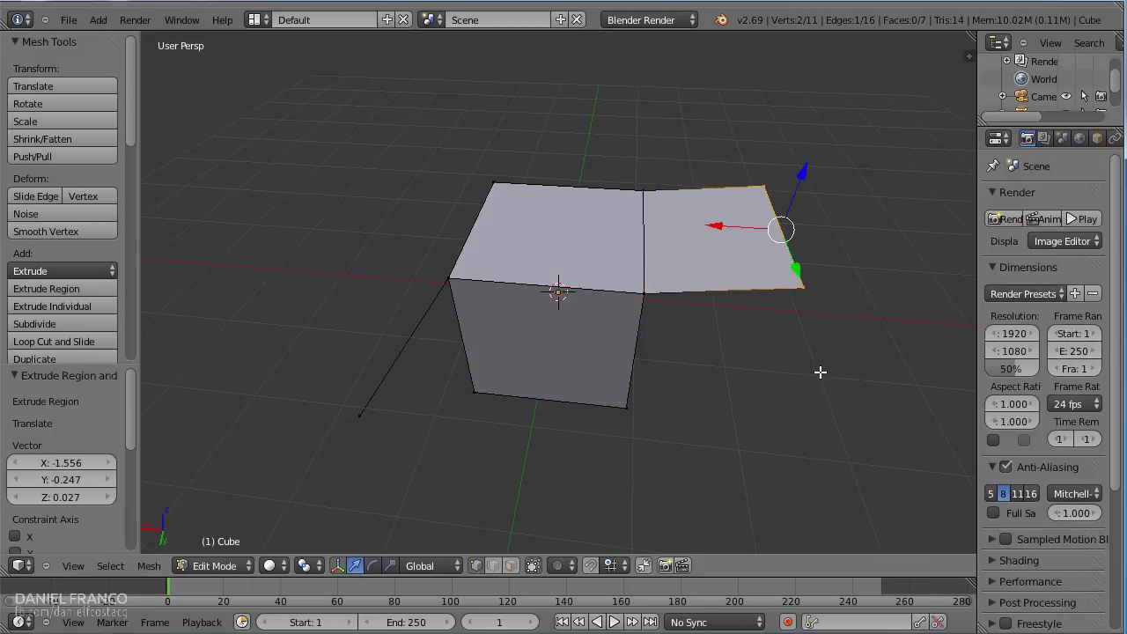
key("a")
middle_click_drag(818, 372, 555, 279)
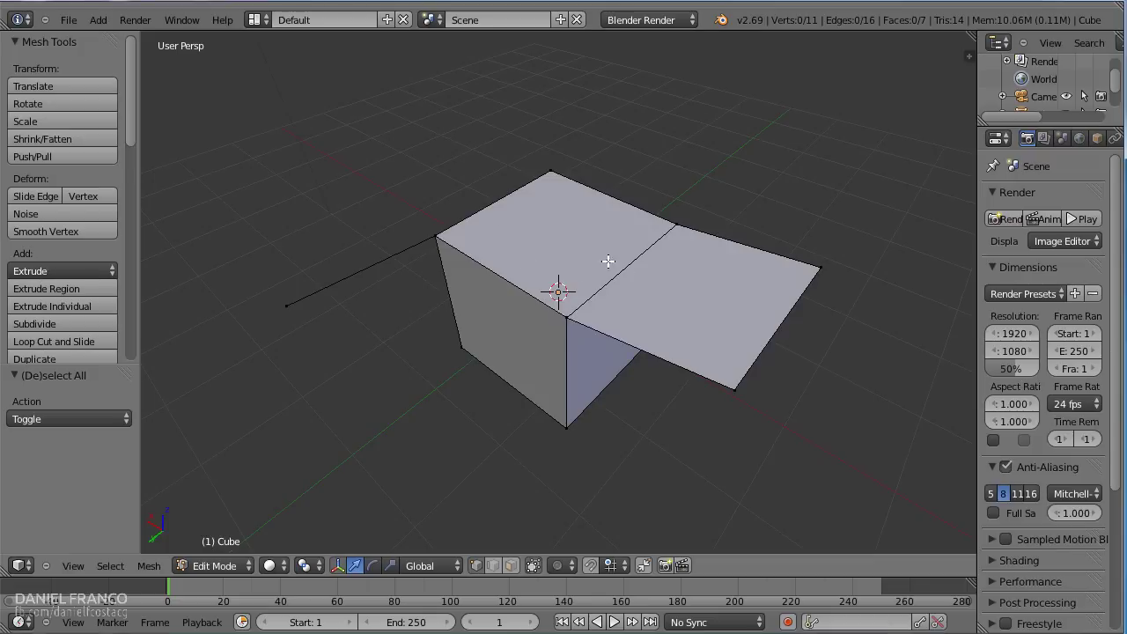
- Switch to face selection and extrude the cube's top face upward by about 1.511
key("ctrl+Tab")
left_click(480, 309)
right_click(553, 254)
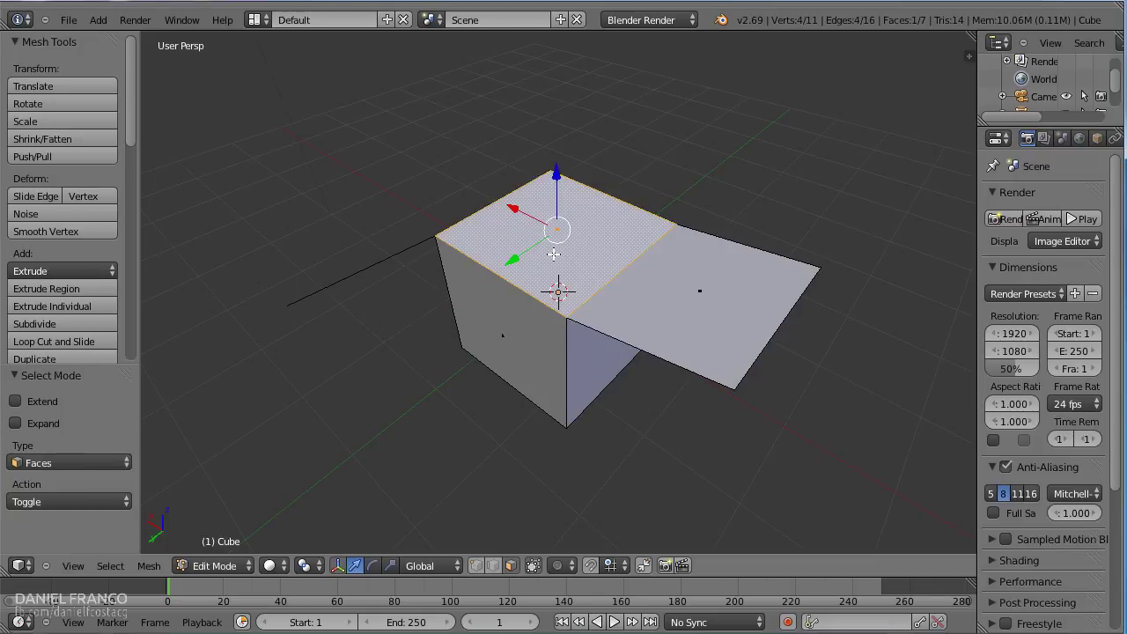
middle_click_drag(553, 254, 555, 215)
key("e")
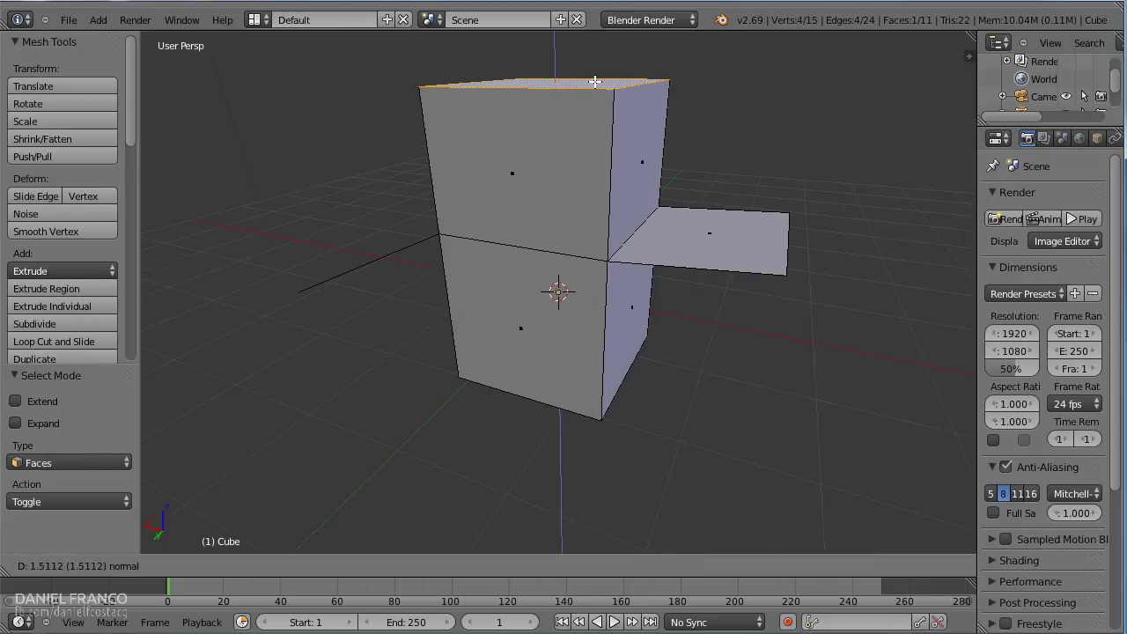
left_click(595, 81)
middle_click_drag(668, 185, 868, 188)
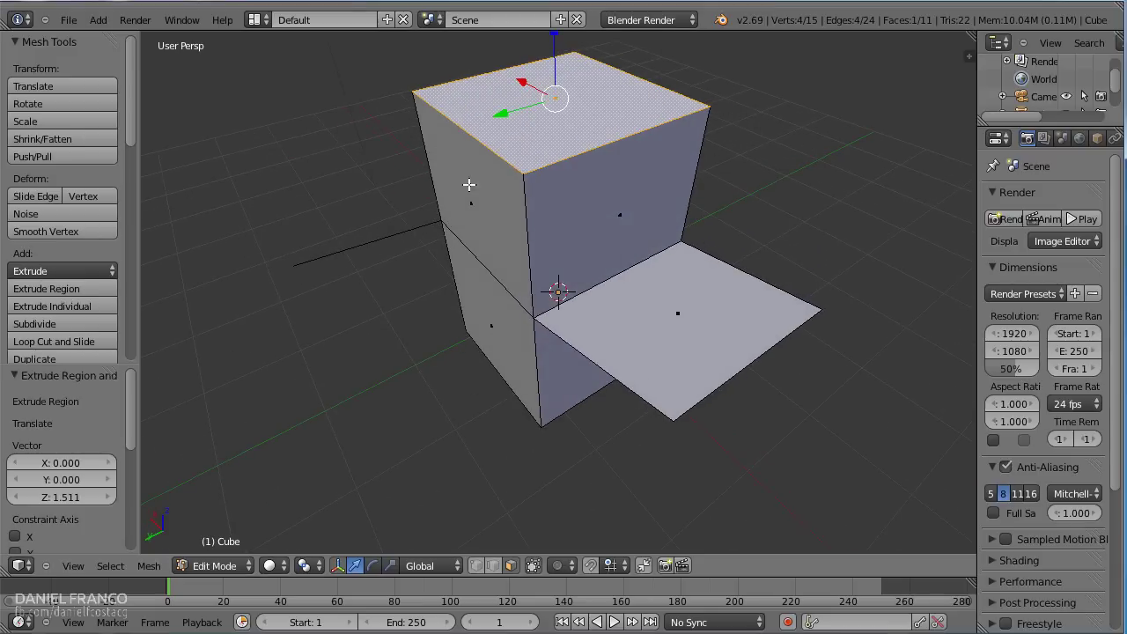
- Delete the flat face that projects from the side of the block
right_click(695, 350)
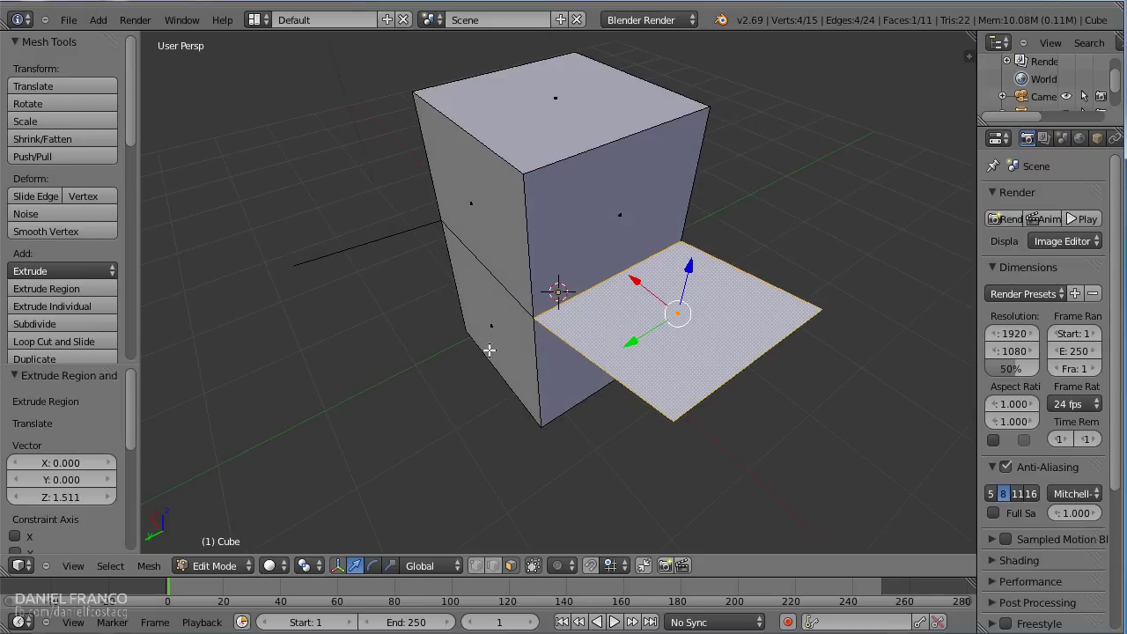
key("x")
left_click(518, 296)
- Switch to vertex selection and delete the loose vertex at the end of the edge projecting from the block
key("ctrl+Tab")
left_click(405, 258)
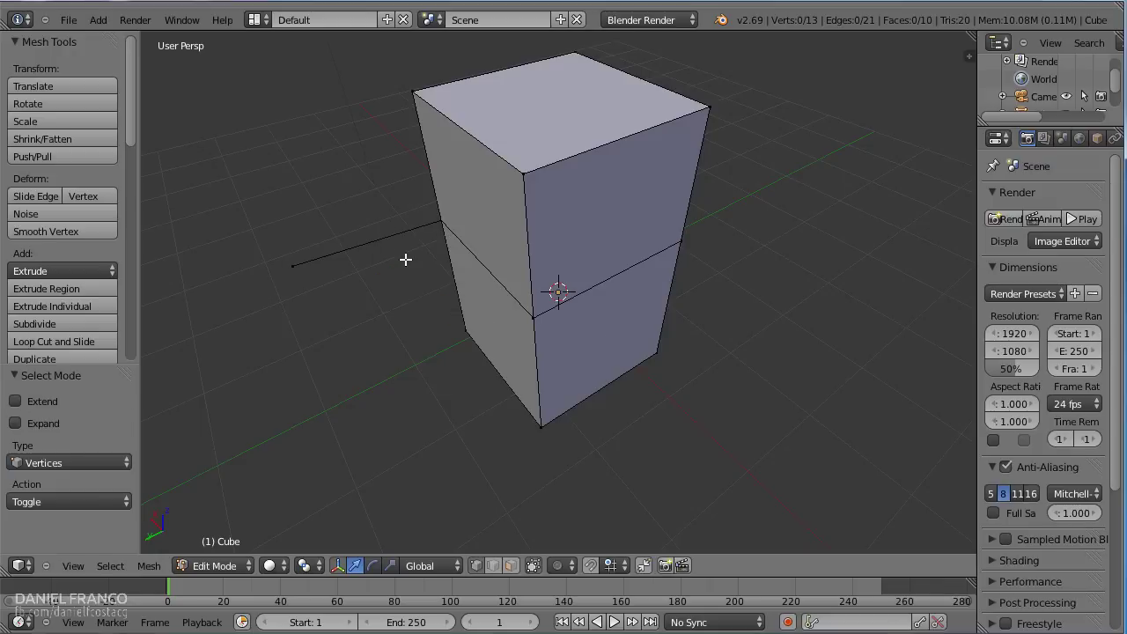
key("b")
left_click_drag(274, 238, 342, 314)
key("x")
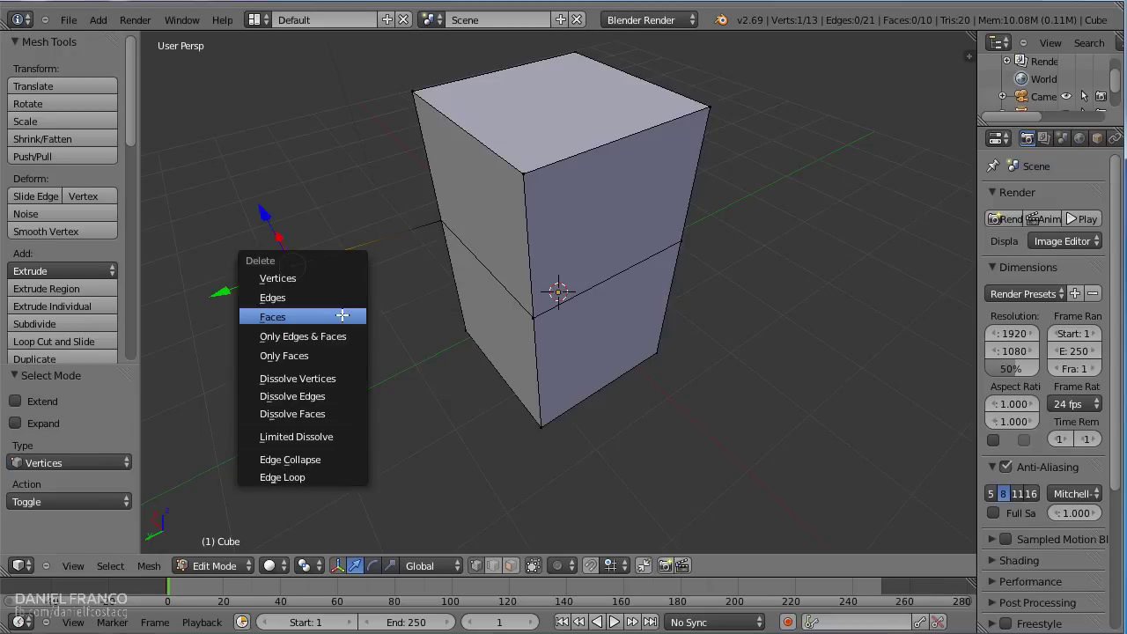
left_click(283, 277)
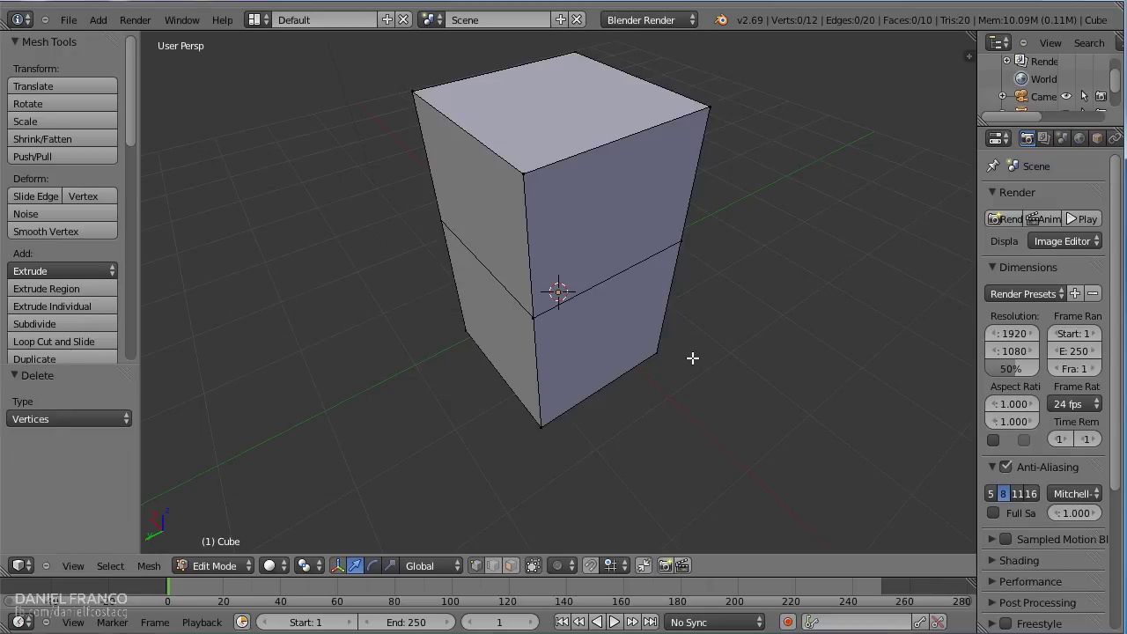
- Select the four corner vertices of the upper side face on the block's negative X side
middle_click_drag(692, 358, 566, 372)
middle_click_drag(679, 304, 528, 314)
right_click(507, 308)
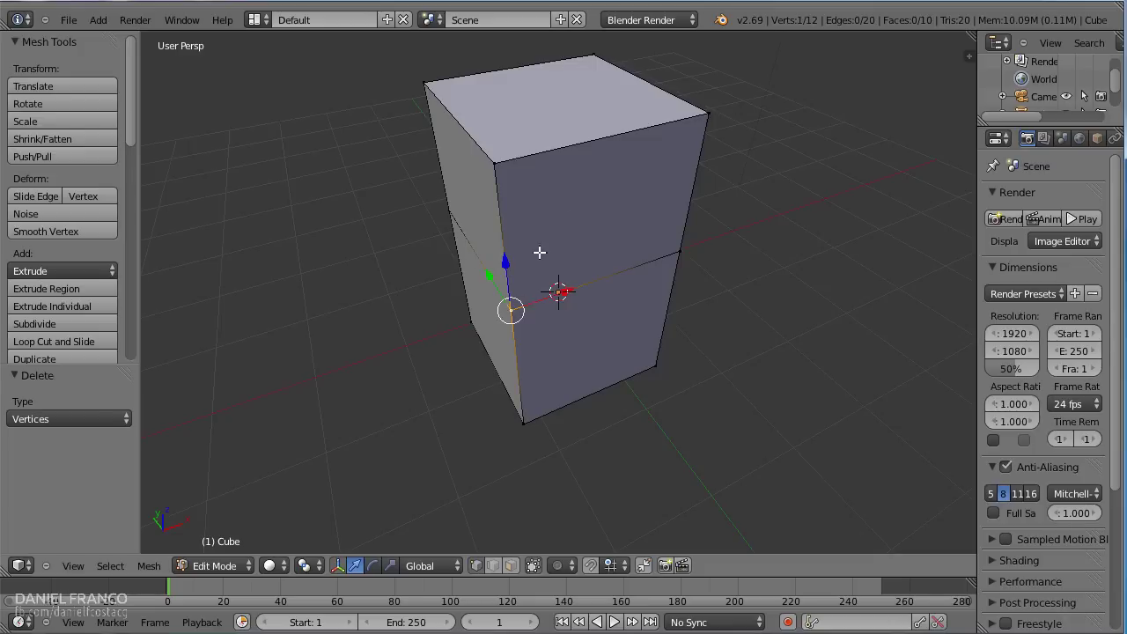
right_click(511, 165, "shift")
right_click(426, 88, "shift")
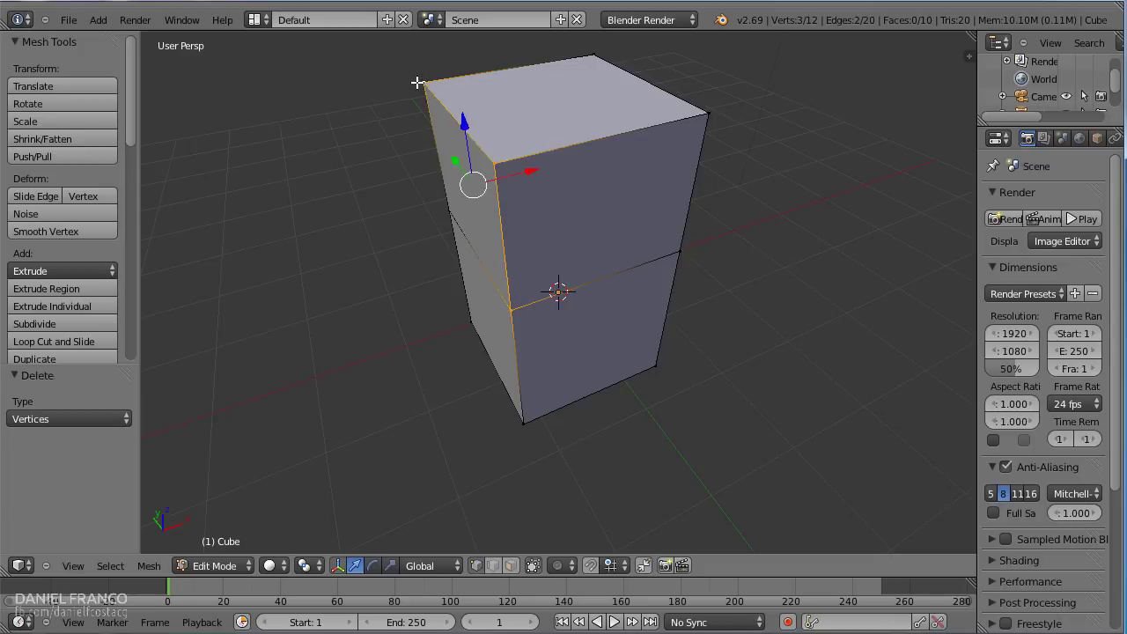
right_click(432, 219, "shift")
- Extrude the selected upper side face by about -0.079 along X
key("e")
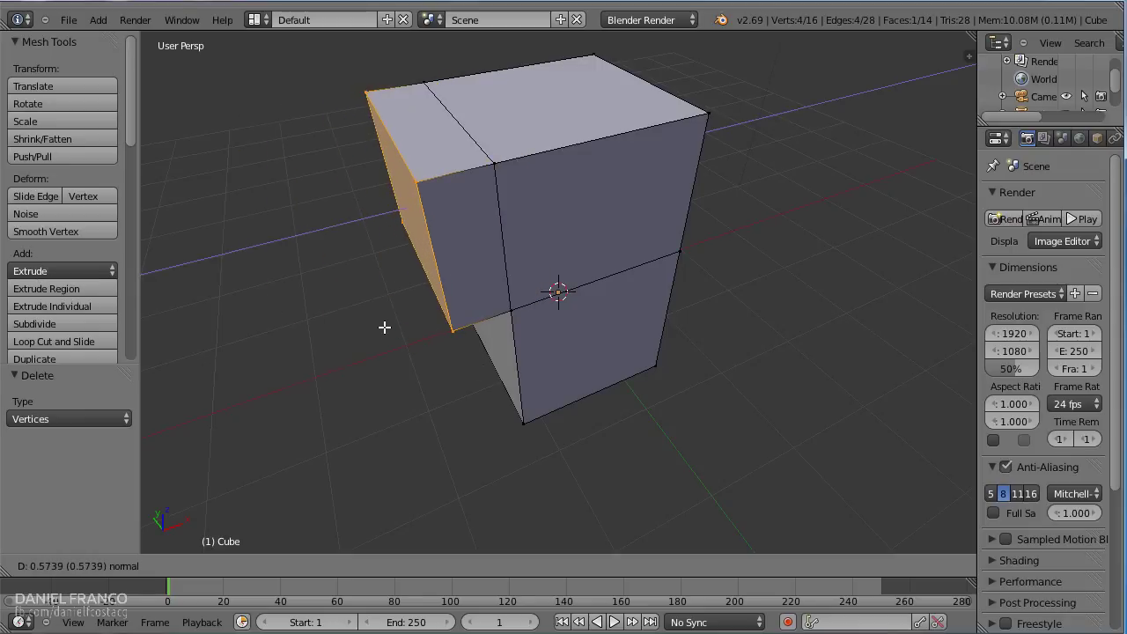
left_click(438, 329)
middle_click_drag(453, 343, 528, 337)
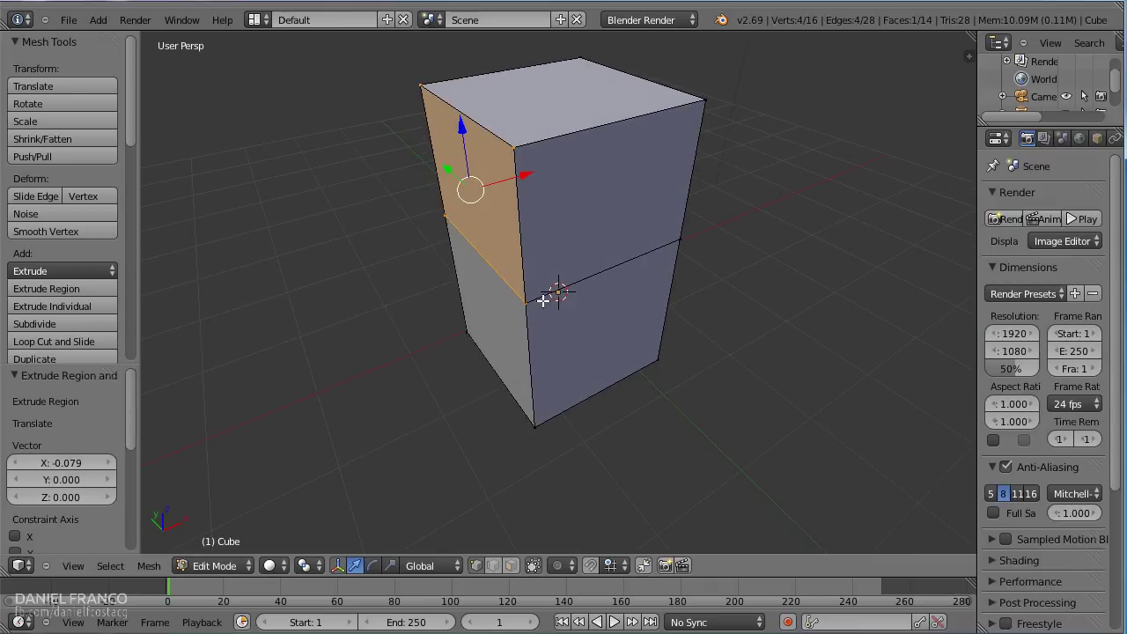
- Move the extruded face by about -1.514 along X and about -1.066 along Z
key("e")
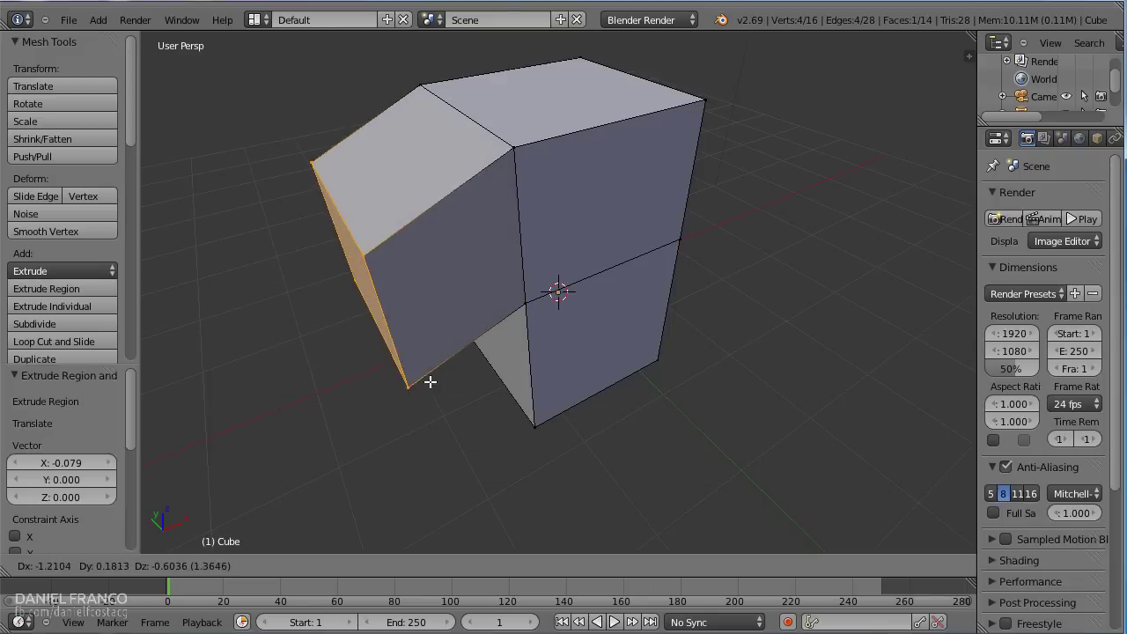
key("x")
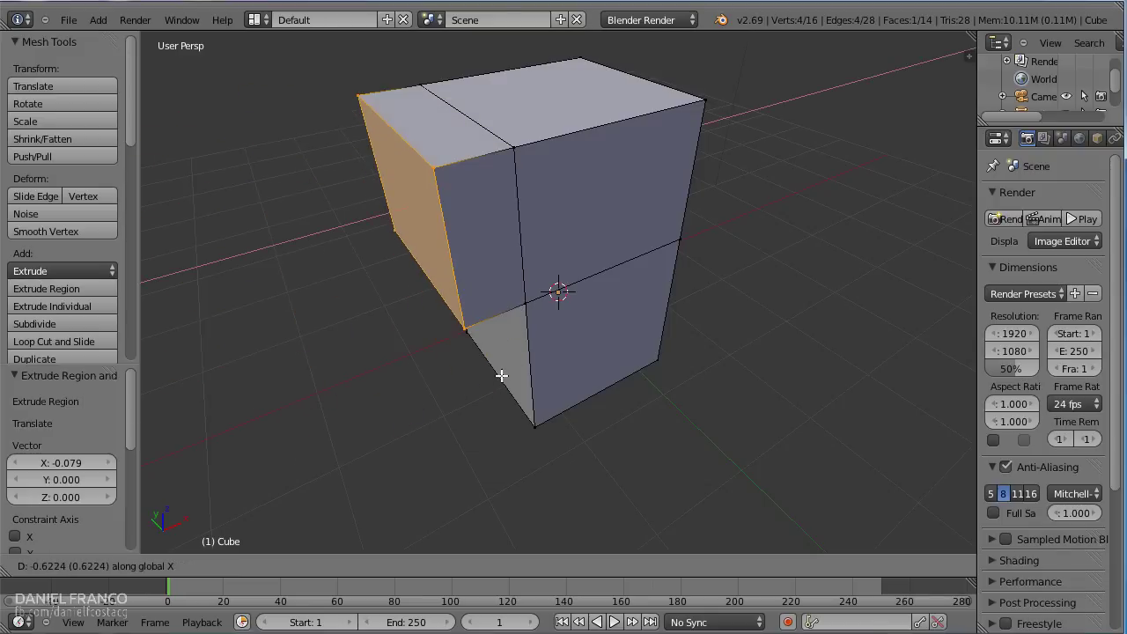
left_click(397, 396)
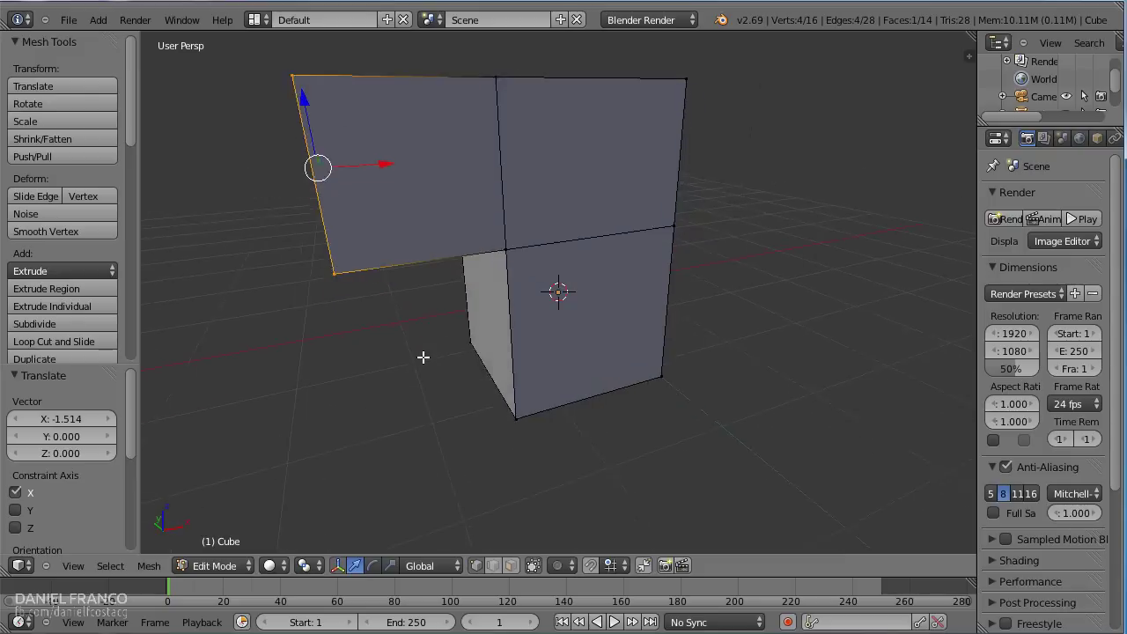
key("g")
key("z")
left_click(442, 457)
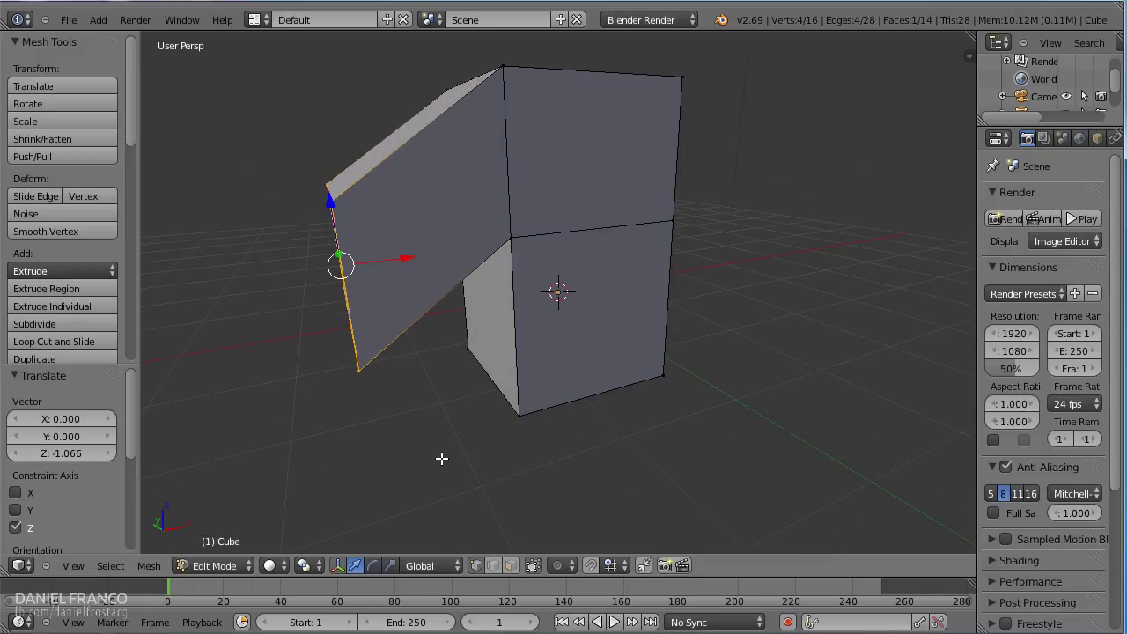
middle_click_drag(551, 407, 621, 420)
middle_click_drag(627, 367, 635, 395)
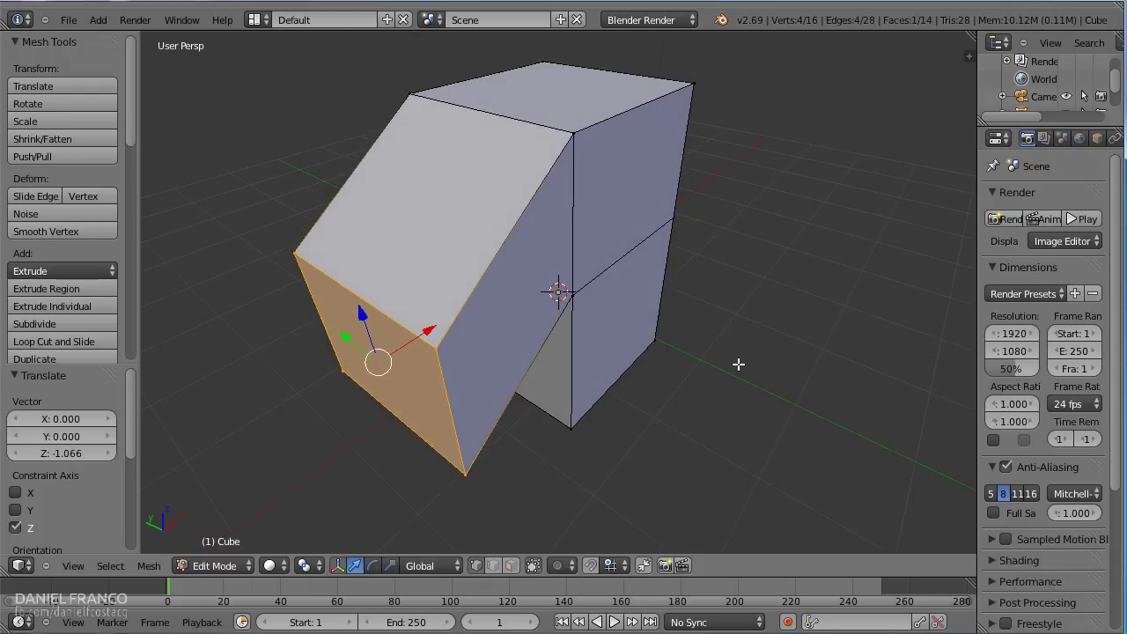
- Select the top edge where the slanted arm meets the block and extrude it along the global Y axis
middle_click_drag(737, 363, 646, 379)
key("a")
right_click(457, 158)
right_click(435, 71, "shift")
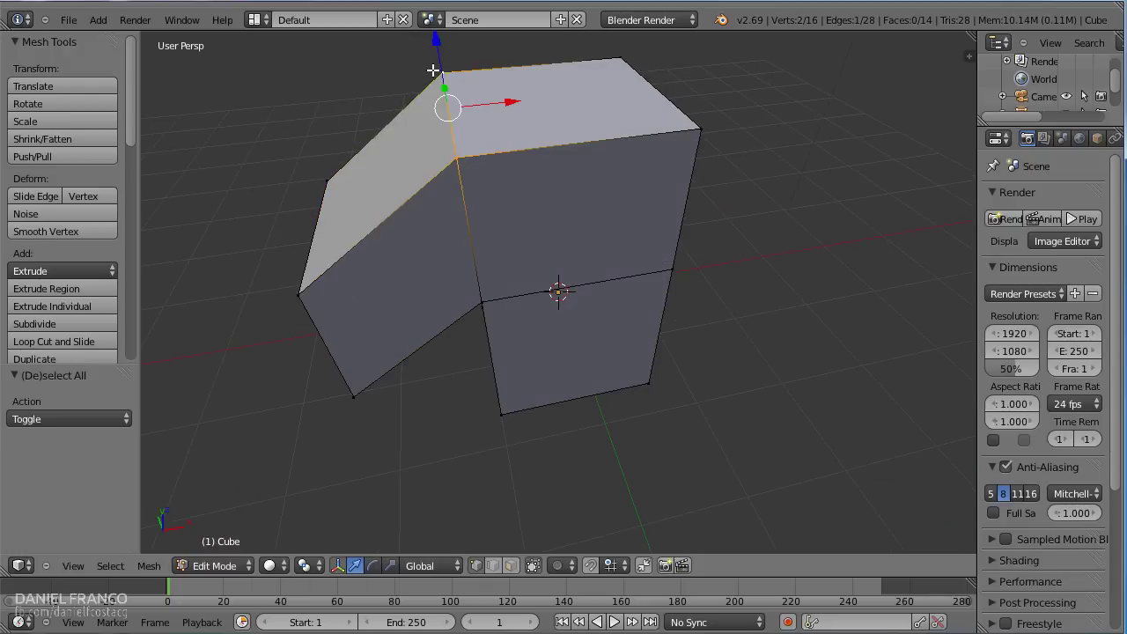
middle_click_drag(433, 71, 480, 198)
key("e")
key("x")
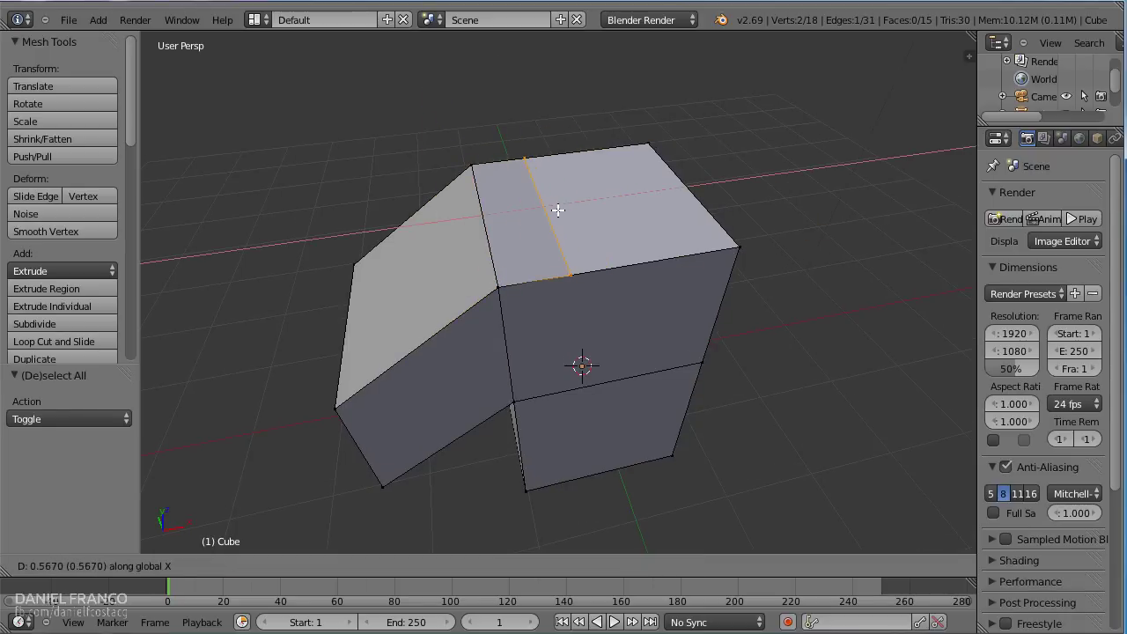
key("y")
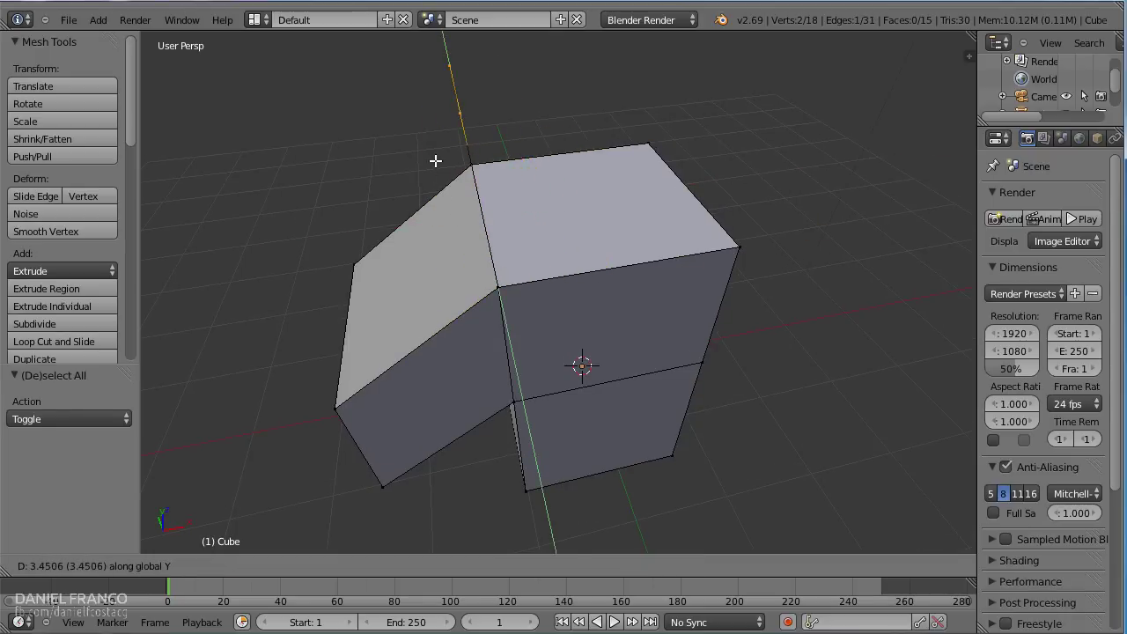
left_click(434, 152)
middle_click_drag(463, 186, 533, 176)
- Undo the edge extrusion, the face moves and the face extrusion, back to the plain two-section block
key("ctrl+z")
key("ctrl+z")
key("ctrl+z")
key("ctrl+z")
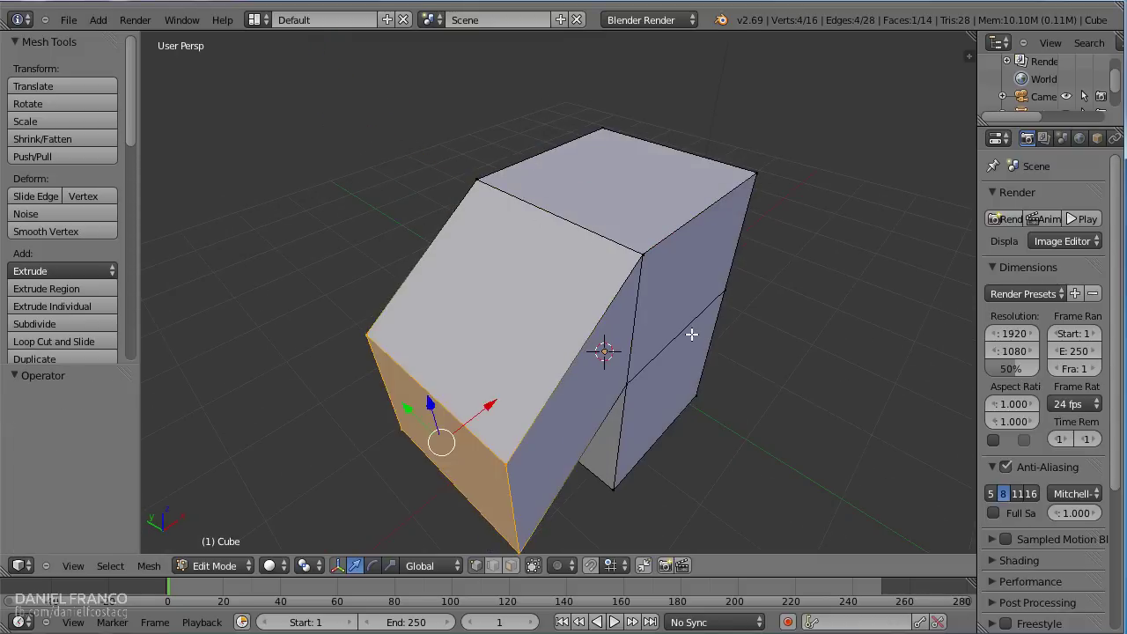
key("ctrl+z")
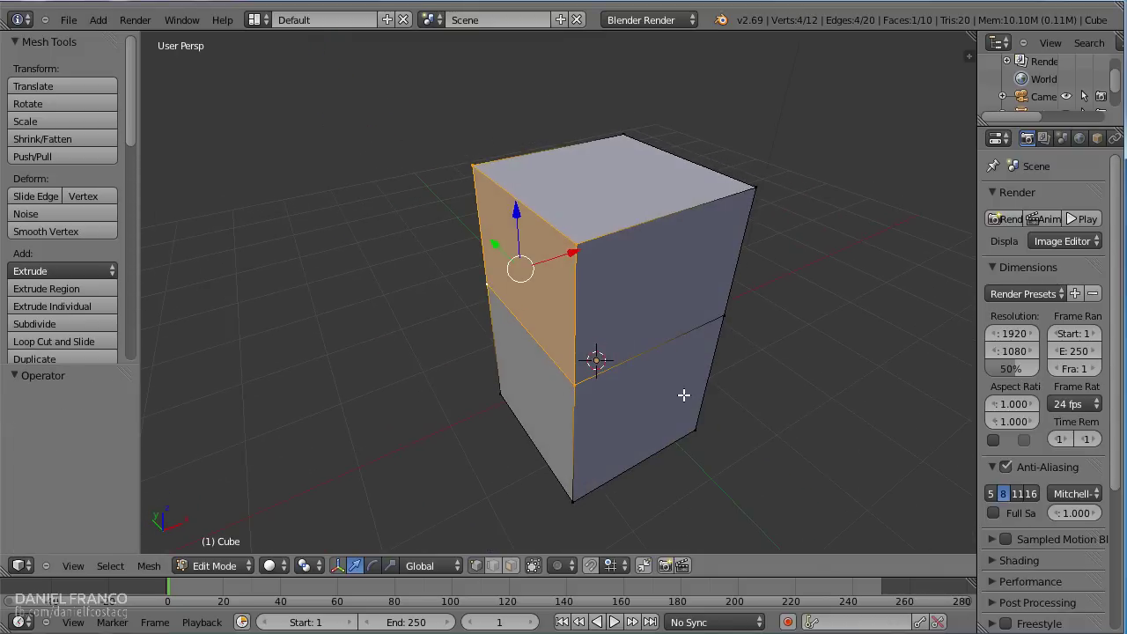
- Extrude the selected upper side face inward by about 0.458 along X and scale it to about 0.633
key("e")
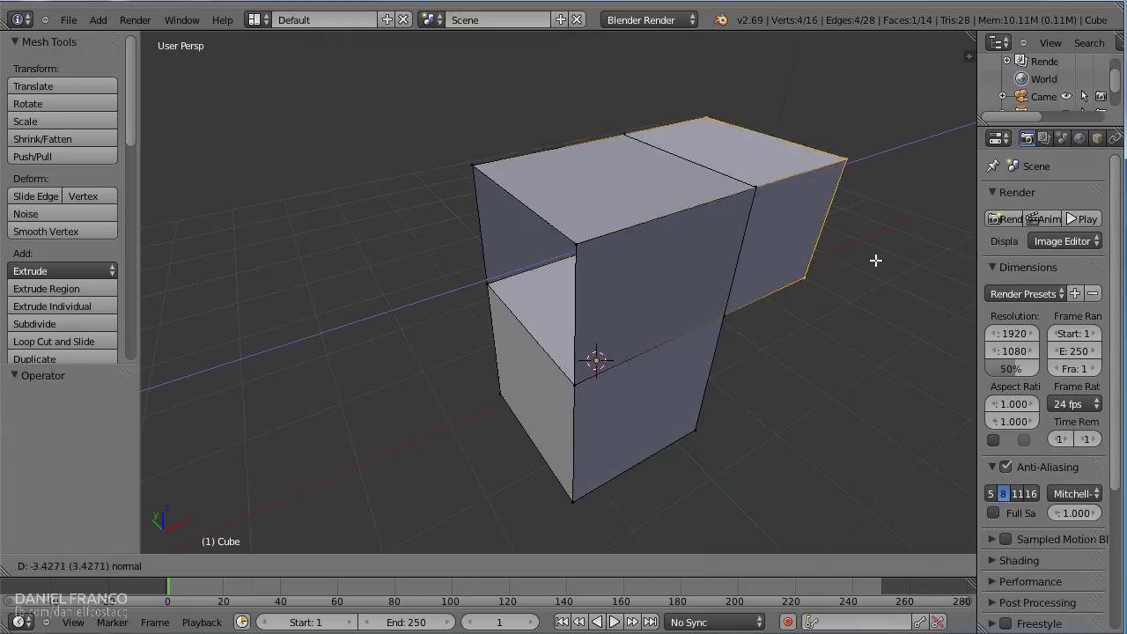
left_click(737, 428)
key("s")
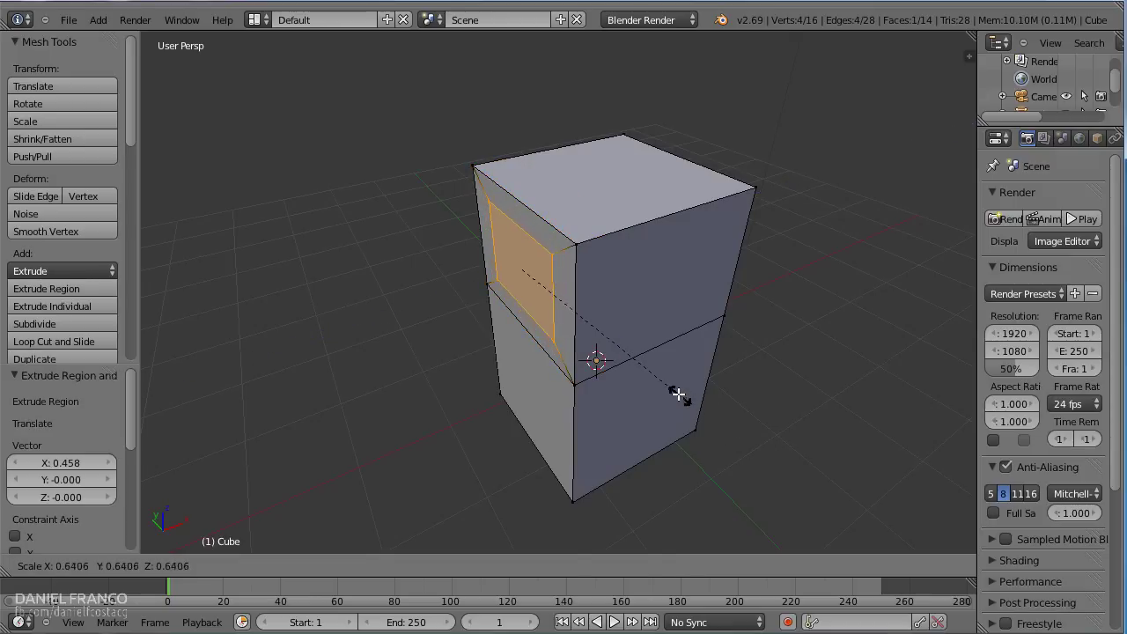
left_click(676, 395)
- Extrude the scaled inner face outward by about -1.017 along X to form an arm
key("e")
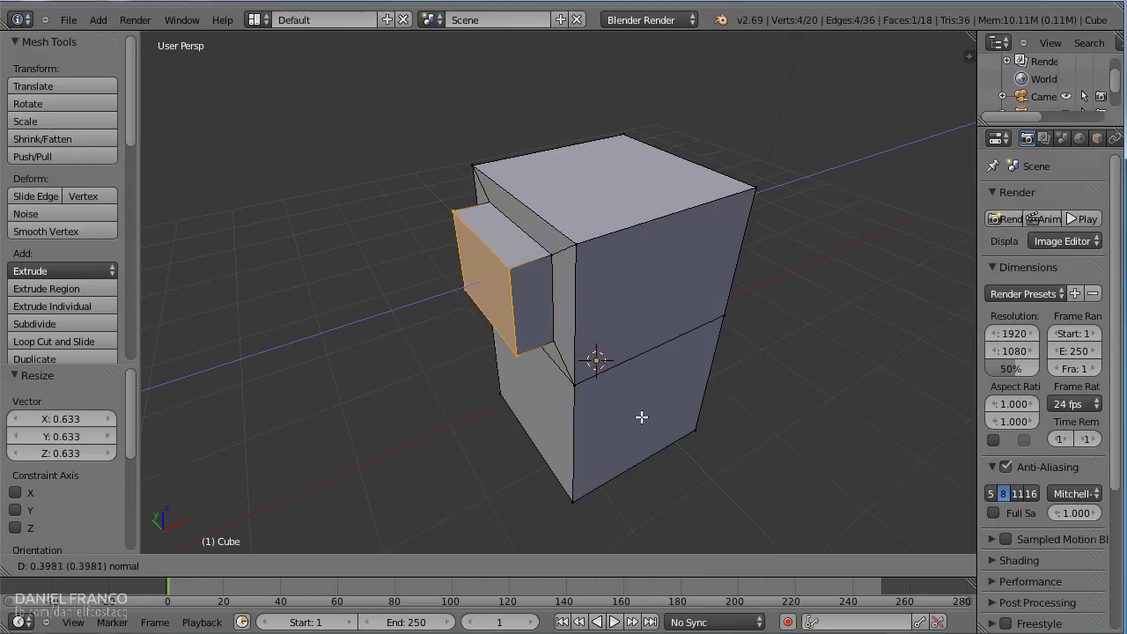
left_click(583, 435)
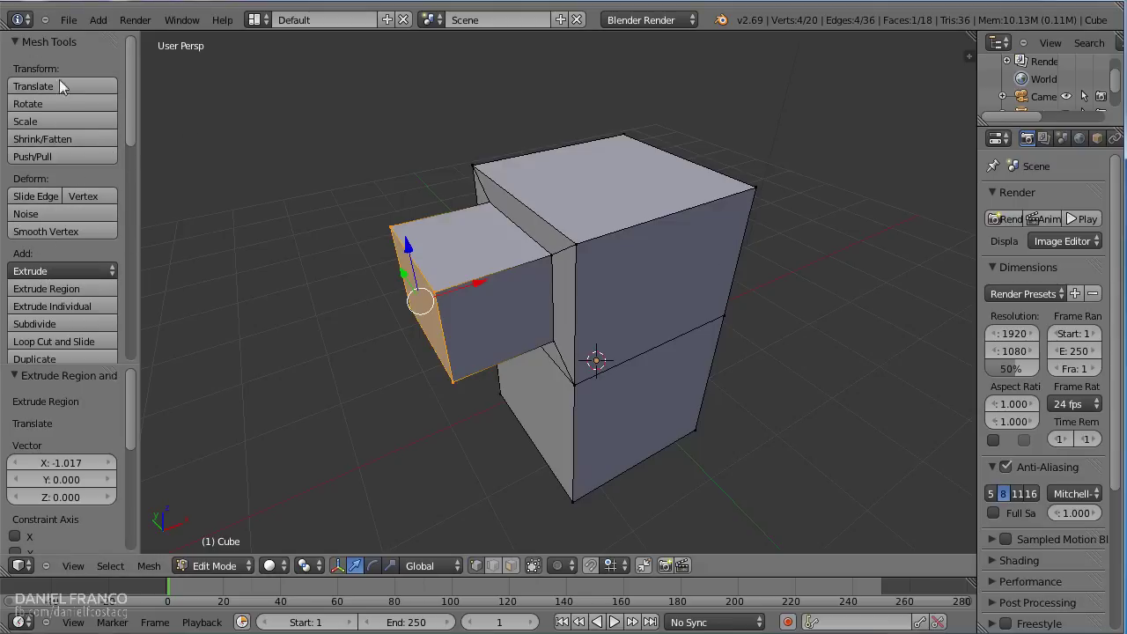
right_click(480, 165)
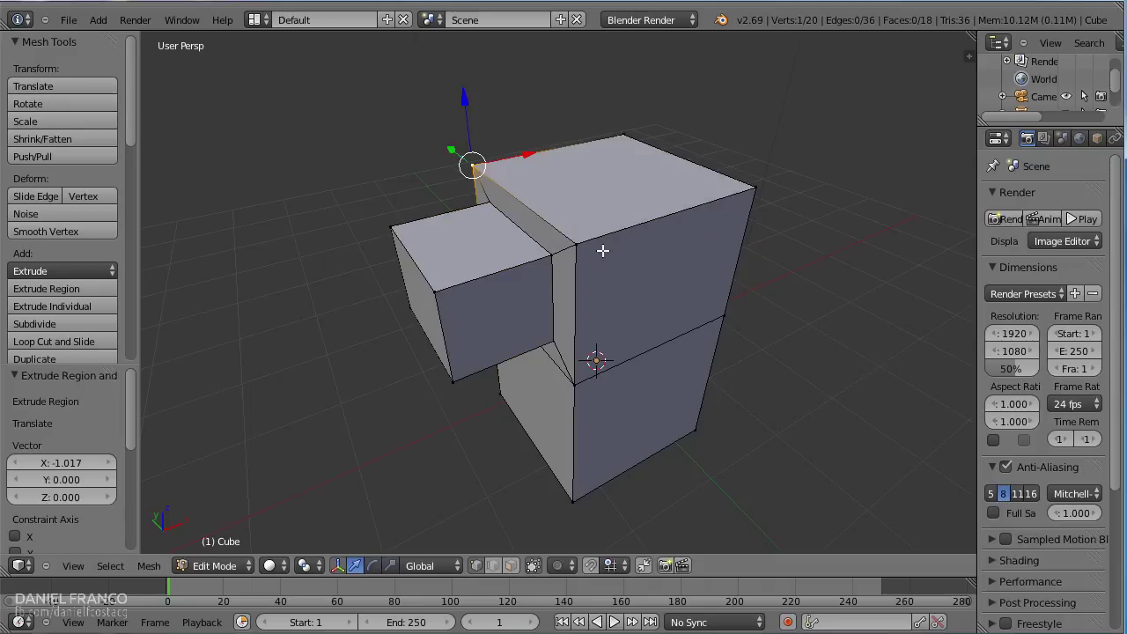
right_click(566, 247, "shift")
left_click(48, 85)
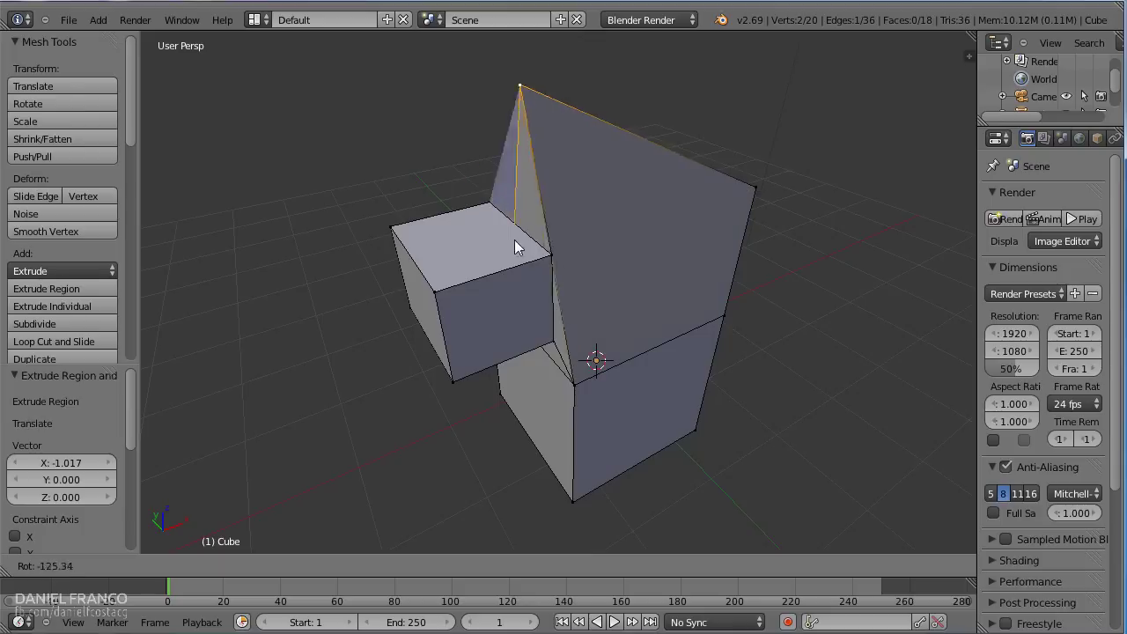
key("Escape")
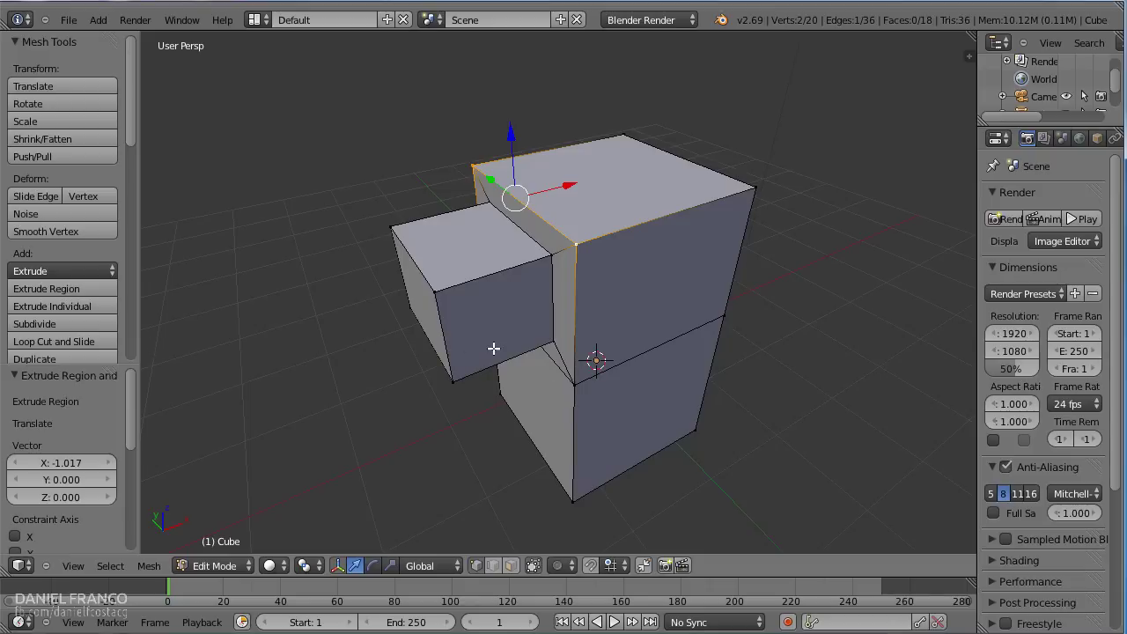
- Extrude the arm's end face outward as a region to add a second arm segment, and clear the selection
right_click(441, 296)
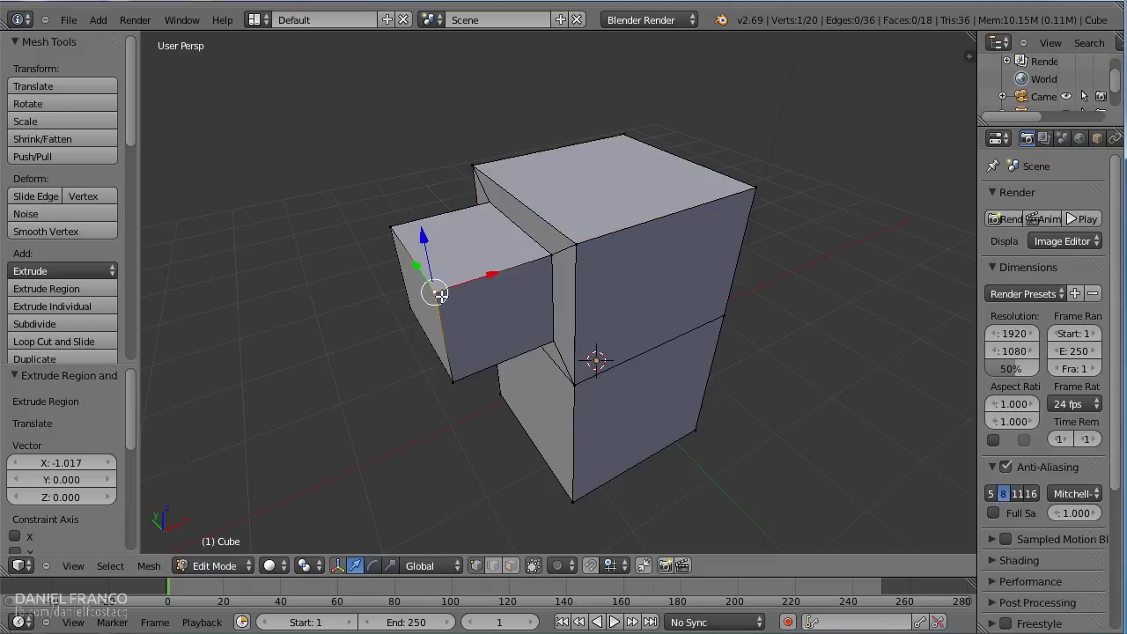
right_click(443, 390, "shift")
right_click(416, 329, "shift")
right_click(396, 230, "shift")
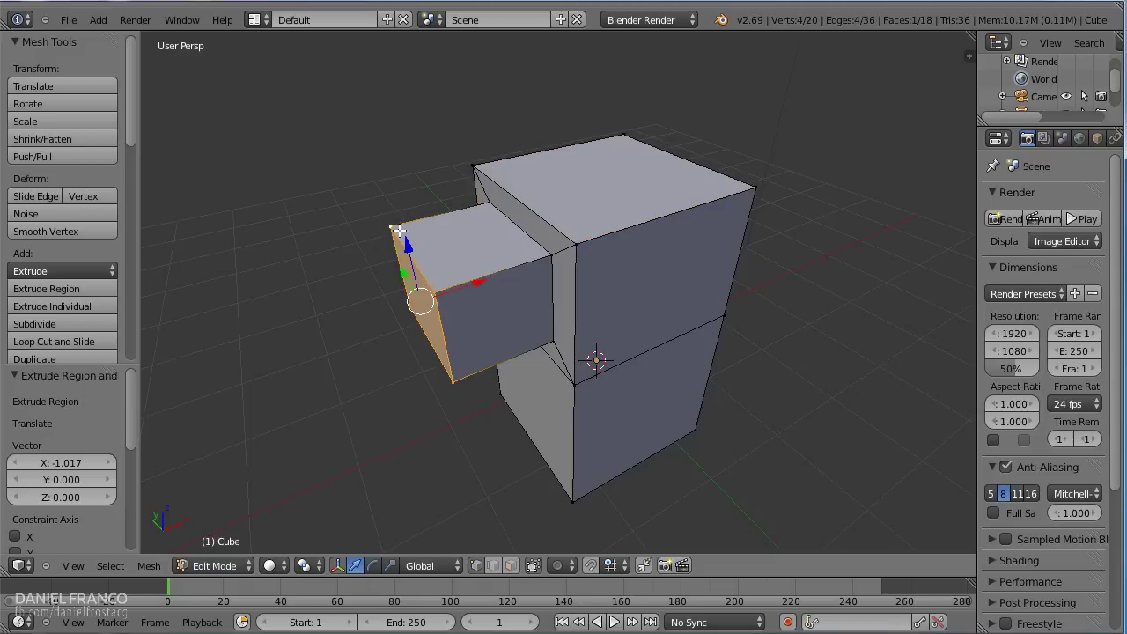
left_click(116, 269)
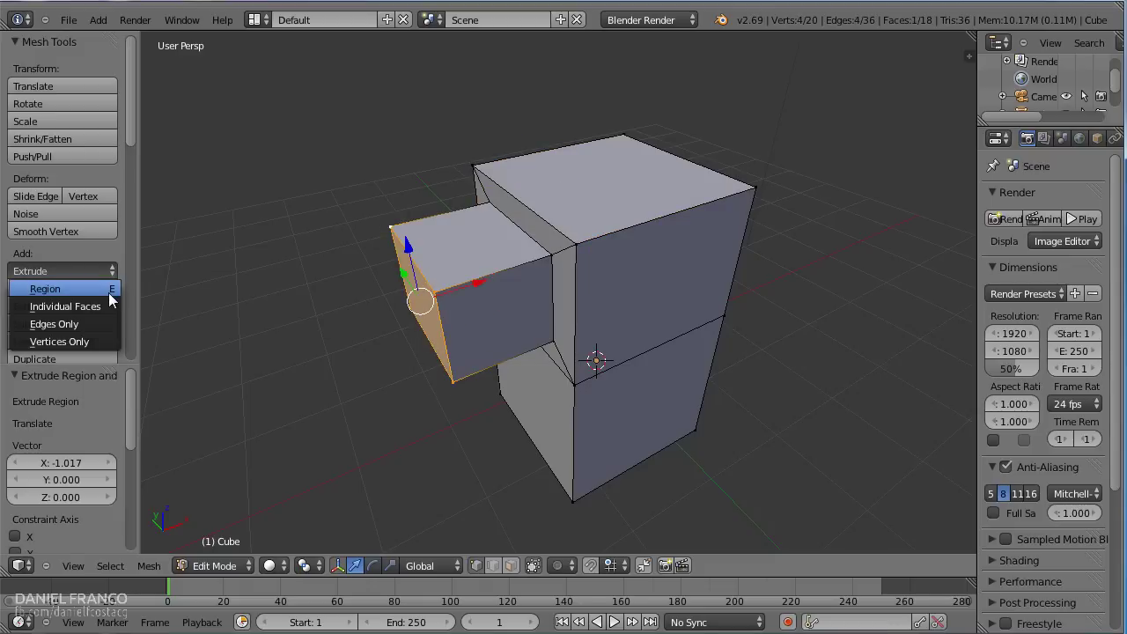
left_click(109, 294)
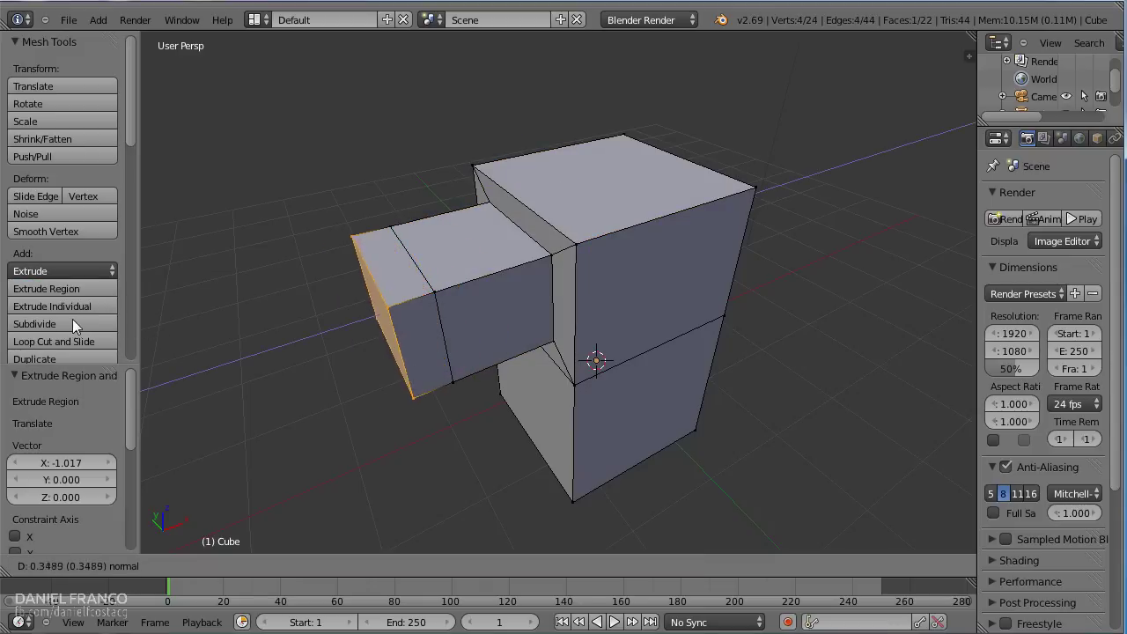
left_click(45, 320)
key("a")
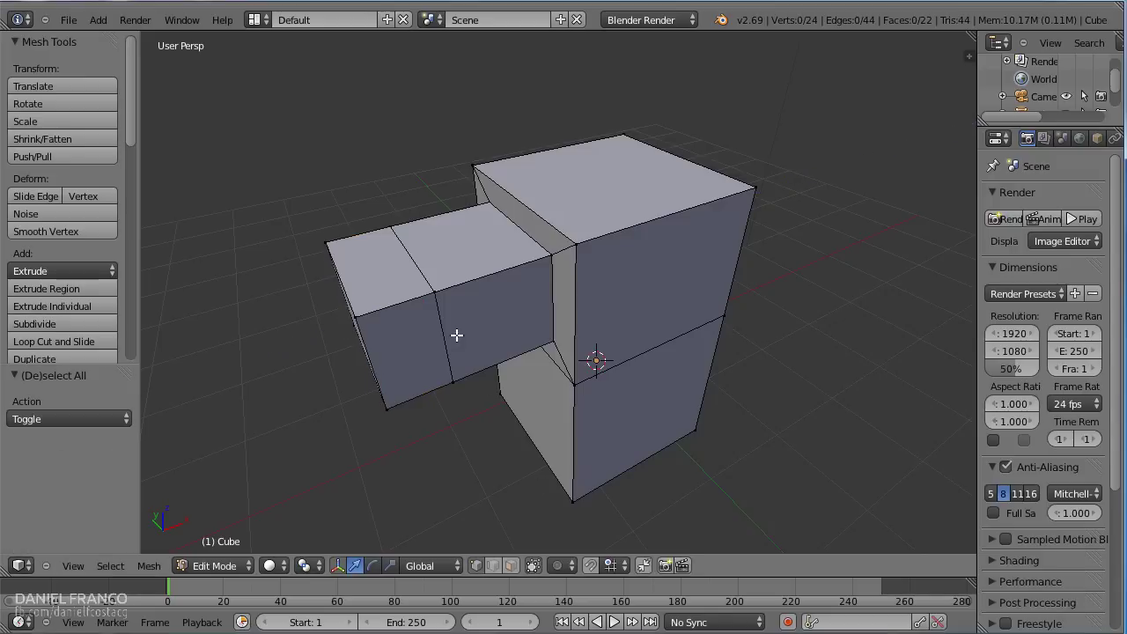
- Select the block's two stacked faces on the negative Y side and extrude them by about -0.985 along Y
right_click(556, 372)
right_click(576, 246, "shift")
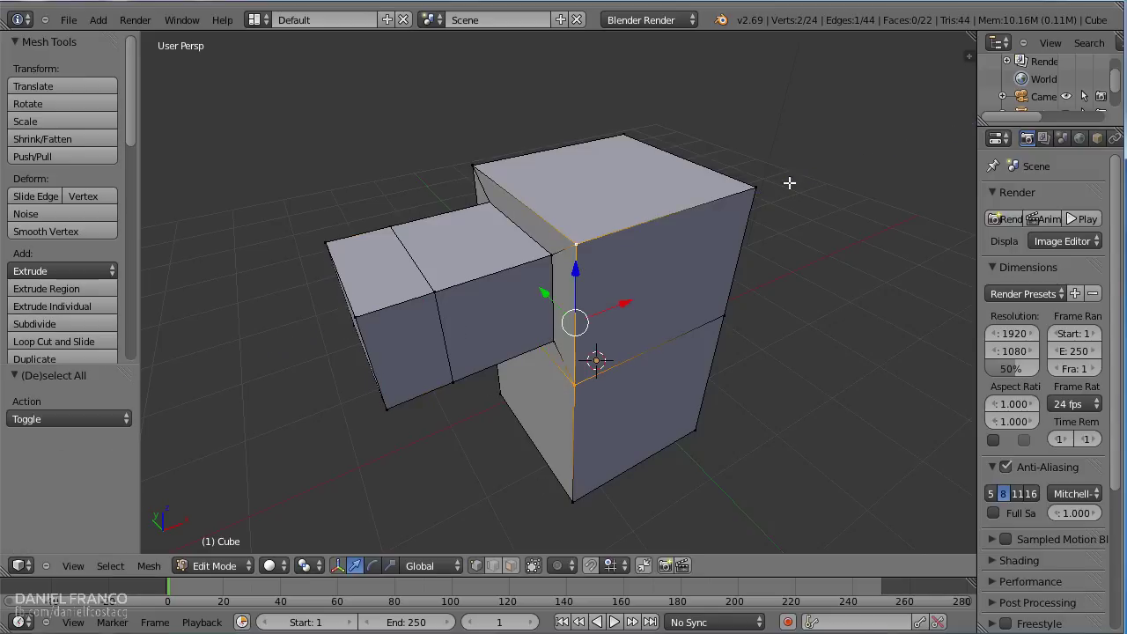
right_click(755, 188, "shift")
right_click(725, 320, "shift")
right_click(702, 435, "shift")
right_click(572, 495, "shift")
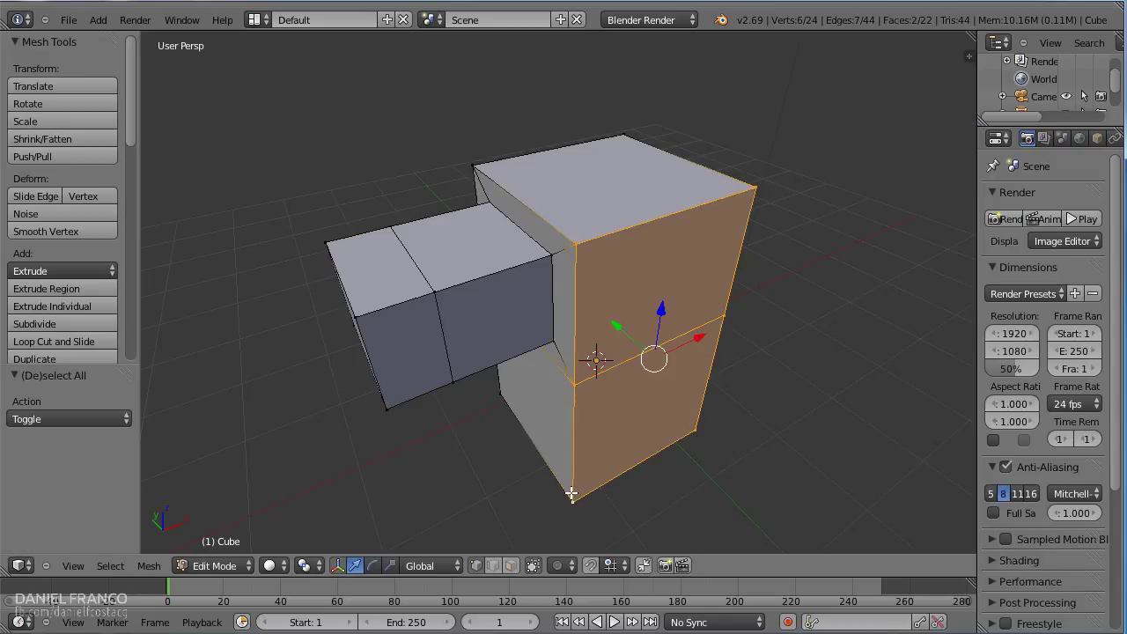
middle_click_drag(392, 486, 365, 360, "shift")
middle_click_drag(712, 338, 739, 353)
key("e")
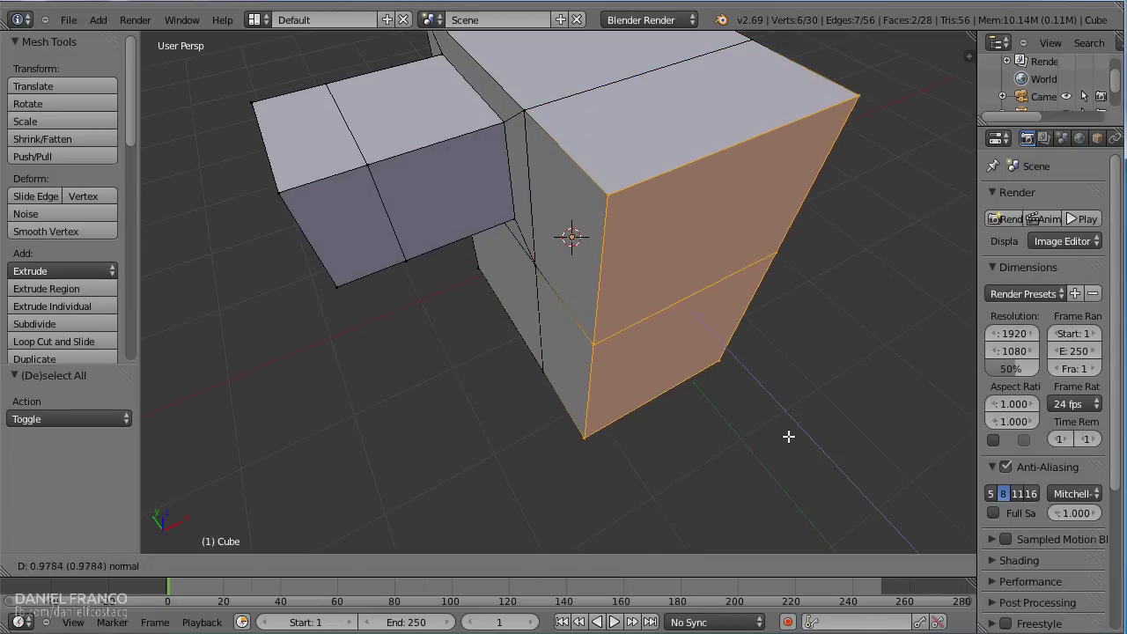
left_click(787, 435)
- Try extruding the two selected stacked faces outward with the Individual Faces option
left_click(62, 270)
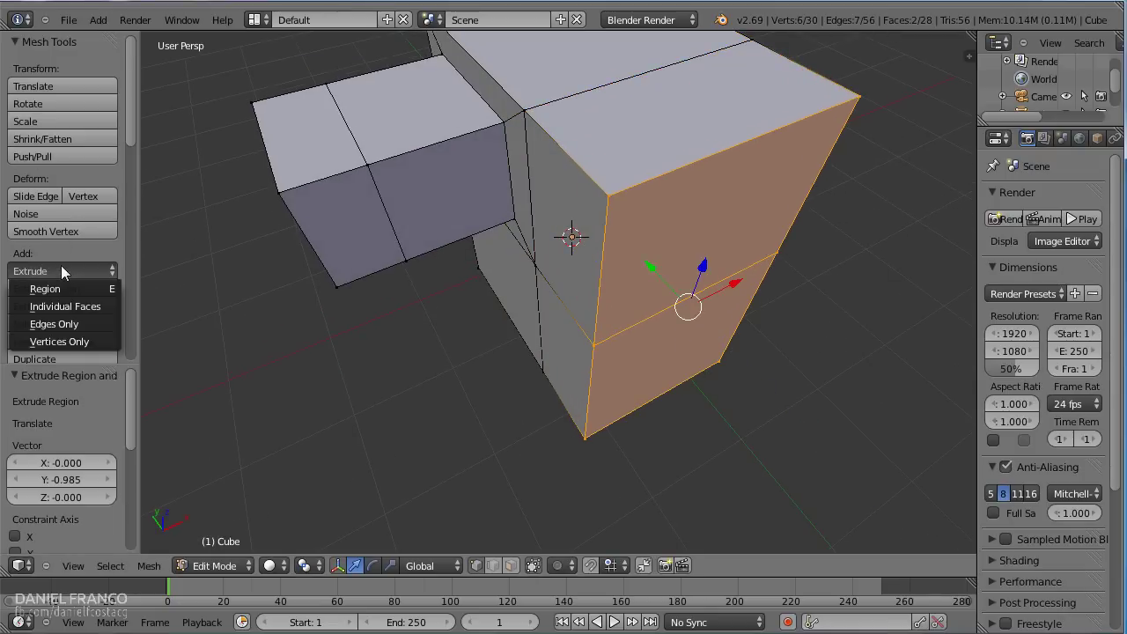
left_click(84, 307)
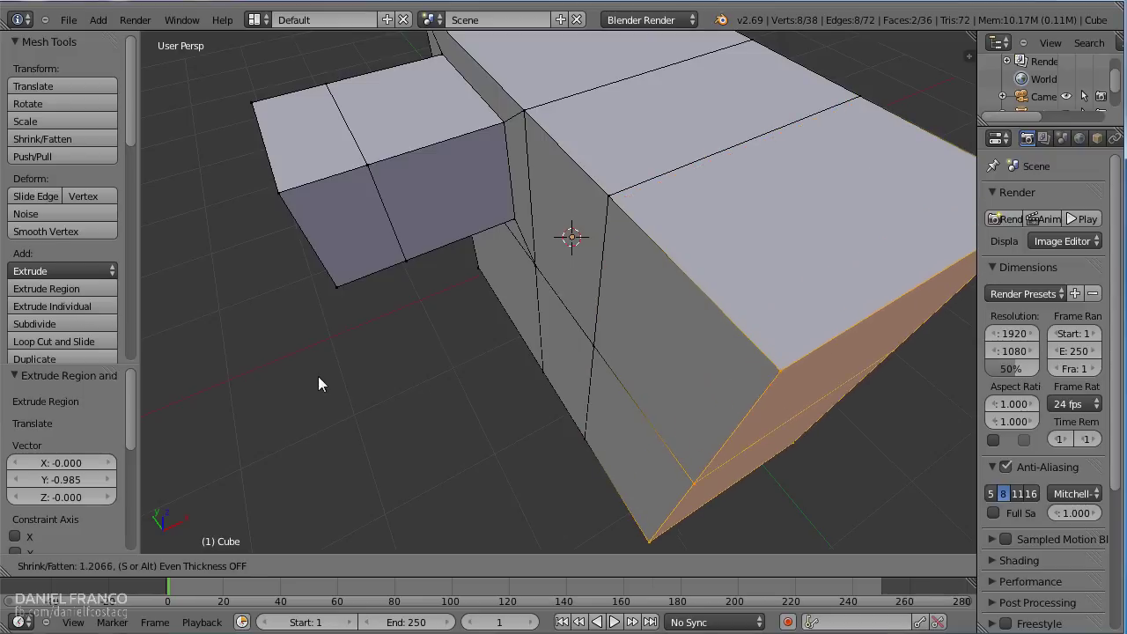
left_click(161, 295)
- Select both top faces of the block and extrude them upward with the Individual Faces option
middle_click_drag(161, 295, 596, 356)
scroll(597, 356, "down", 5)
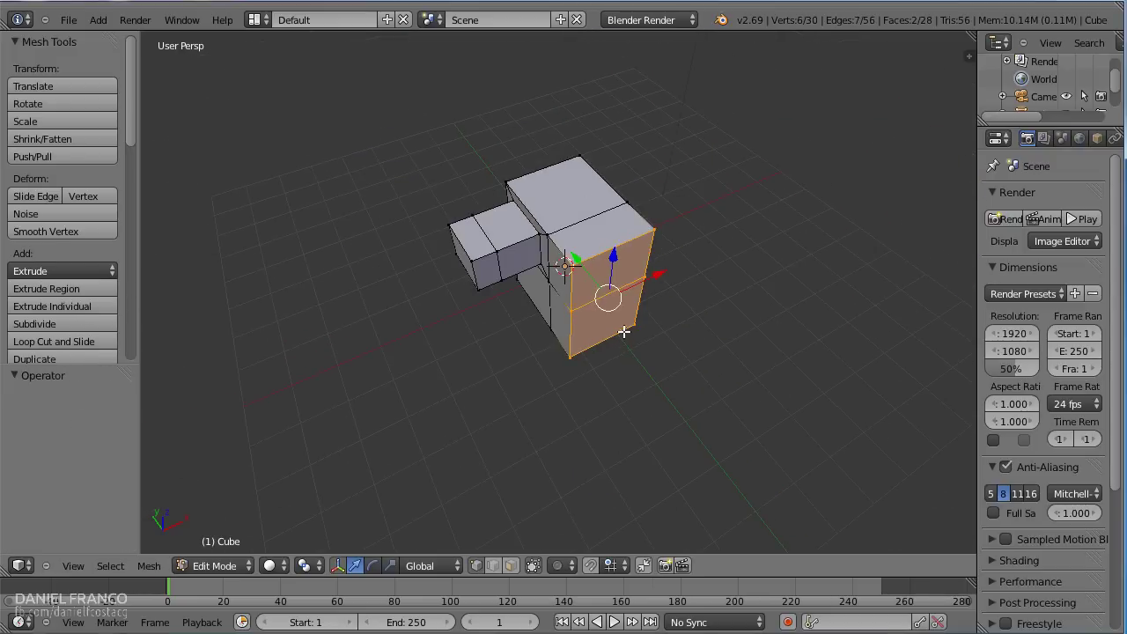
key("a")
right_click(563, 225)
right_click(508, 170, "shift")
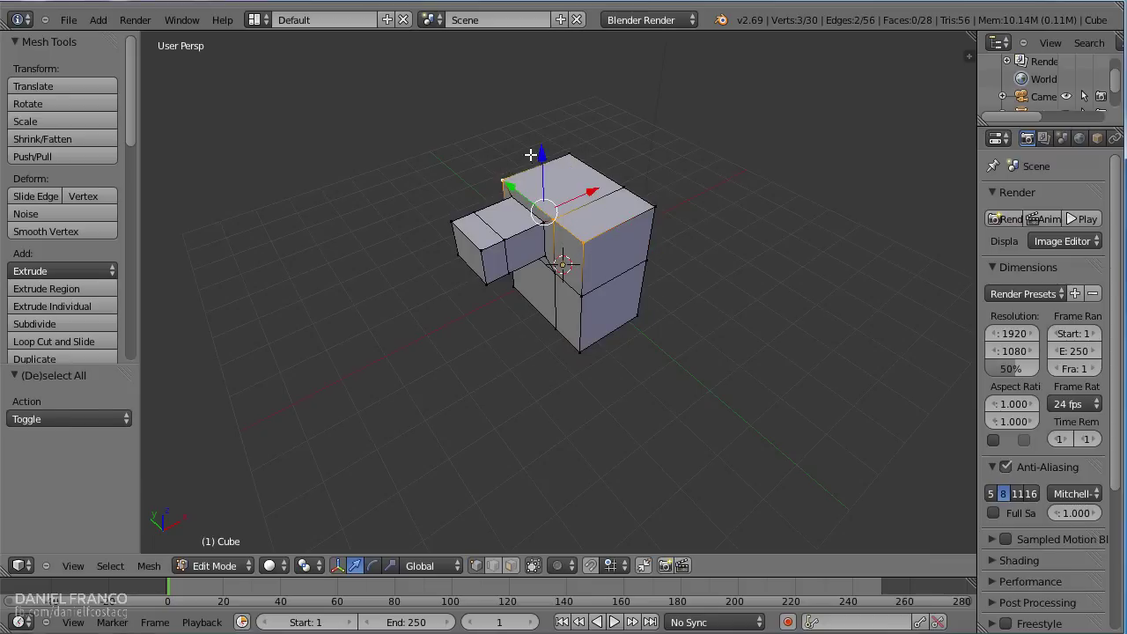
right_click(556, 143, "shift")
right_click(610, 178, "shift")
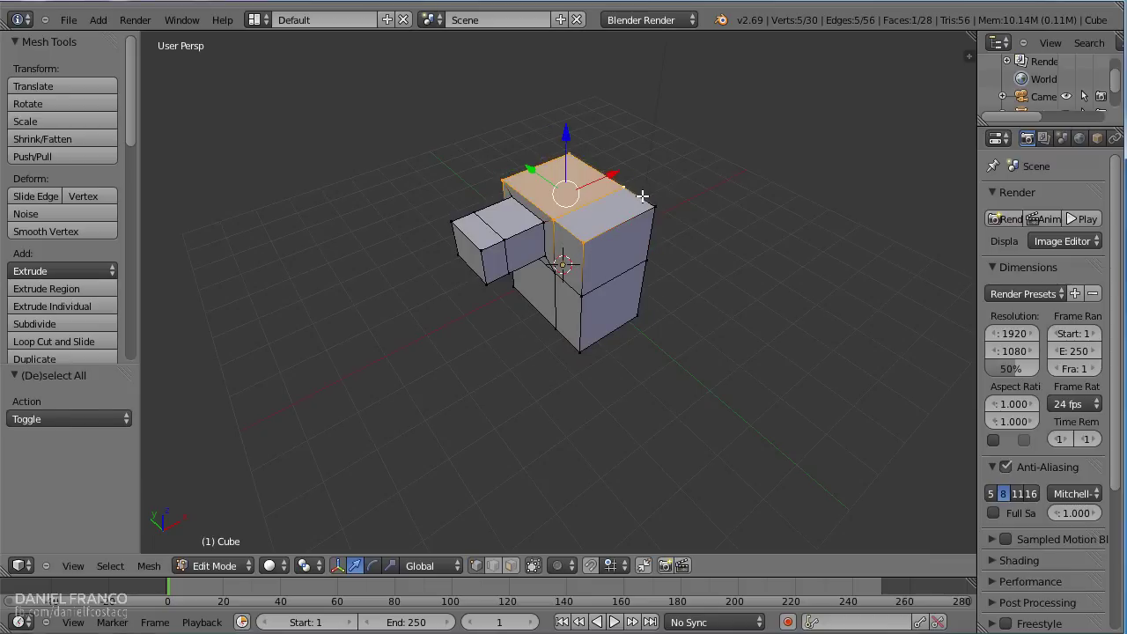
left_click(86, 269)
left_click(82, 303)
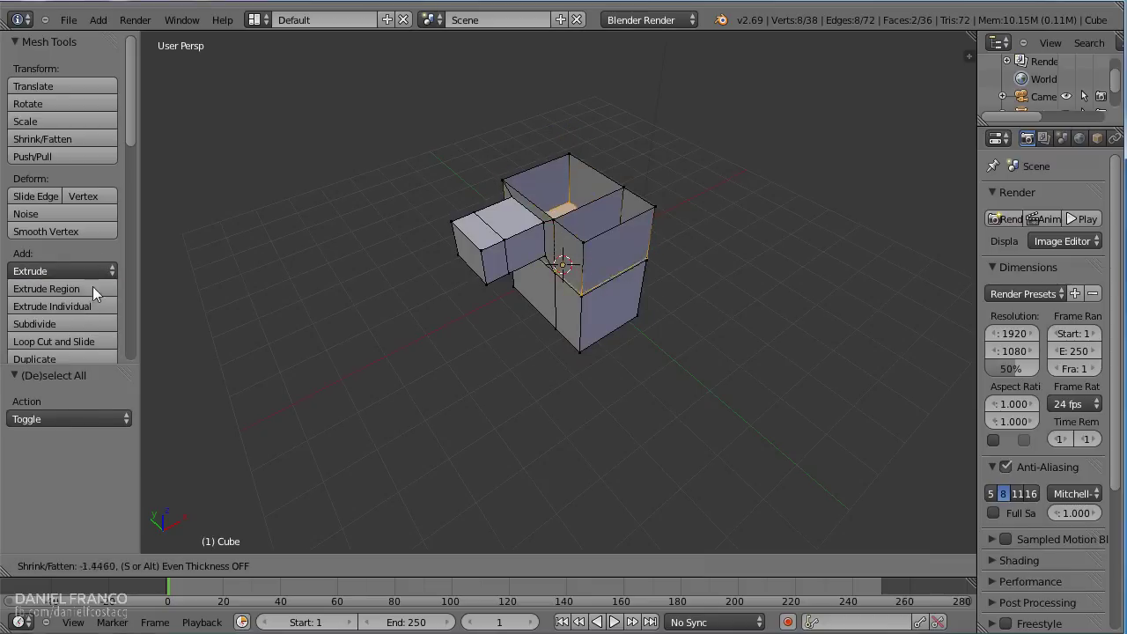
left_click(117, 344)
- In face select mode, try moving the smaller extruded top face by about X 0.260, Y -0.775 and Z -0.467
middle_click_drag(534, 239, 516, 287, "shift")
key("ctrl+Tab")
left_click(447, 325)
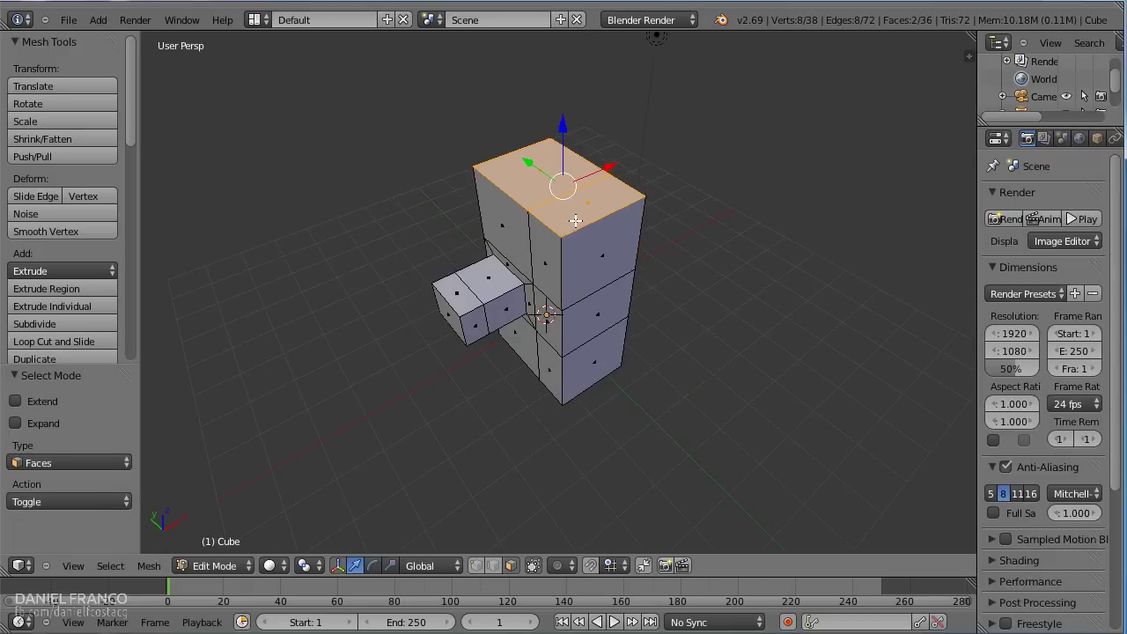
right_click(594, 242)
key("e")
left_click(621, 249)
middle_click_drag(620, 249, 651, 239)
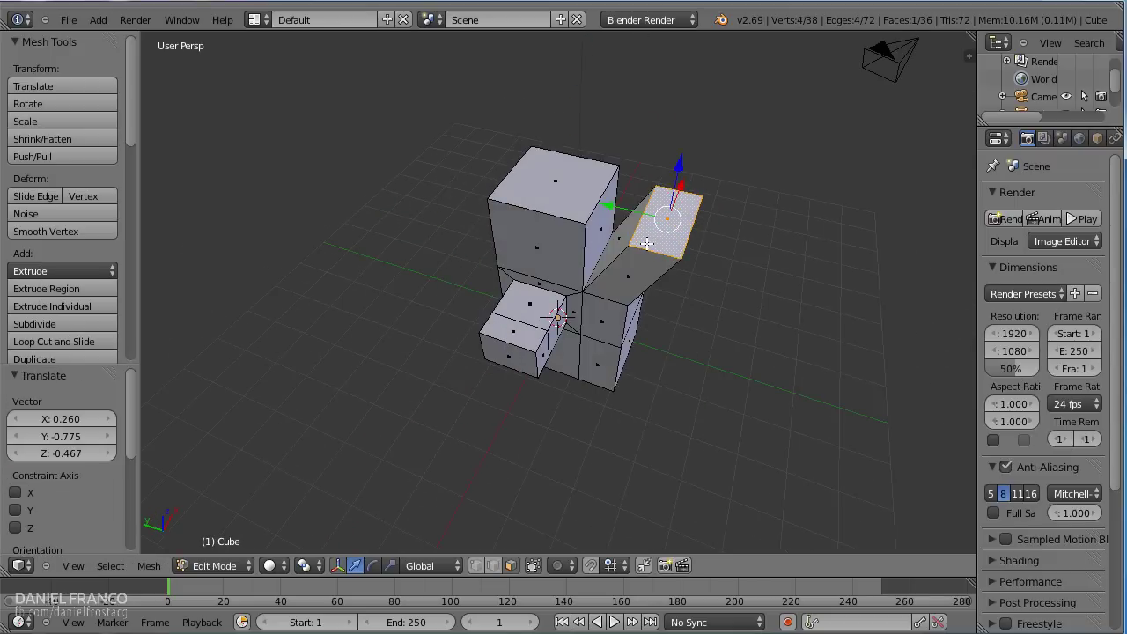
key("ctrl+z")
key("ctrl+z")
- Try extruding both top faces with Edges Only by about X 1.433, Y -0.166 and Z 1.106
left_click(67, 271)
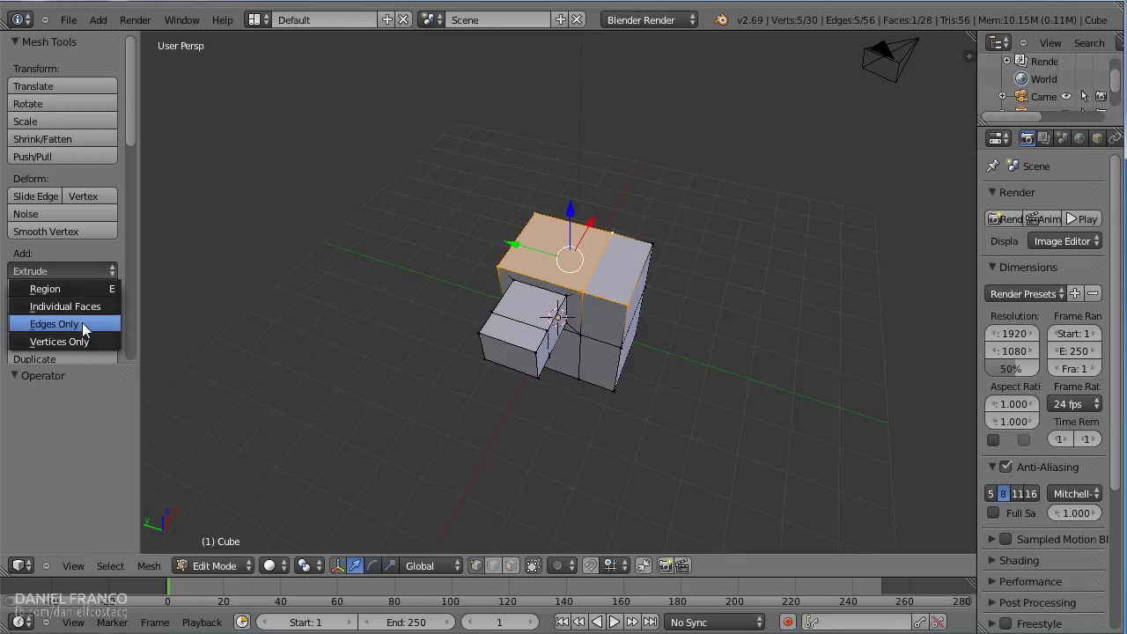
right_click(667, 238, "shift")
left_click(49, 265)
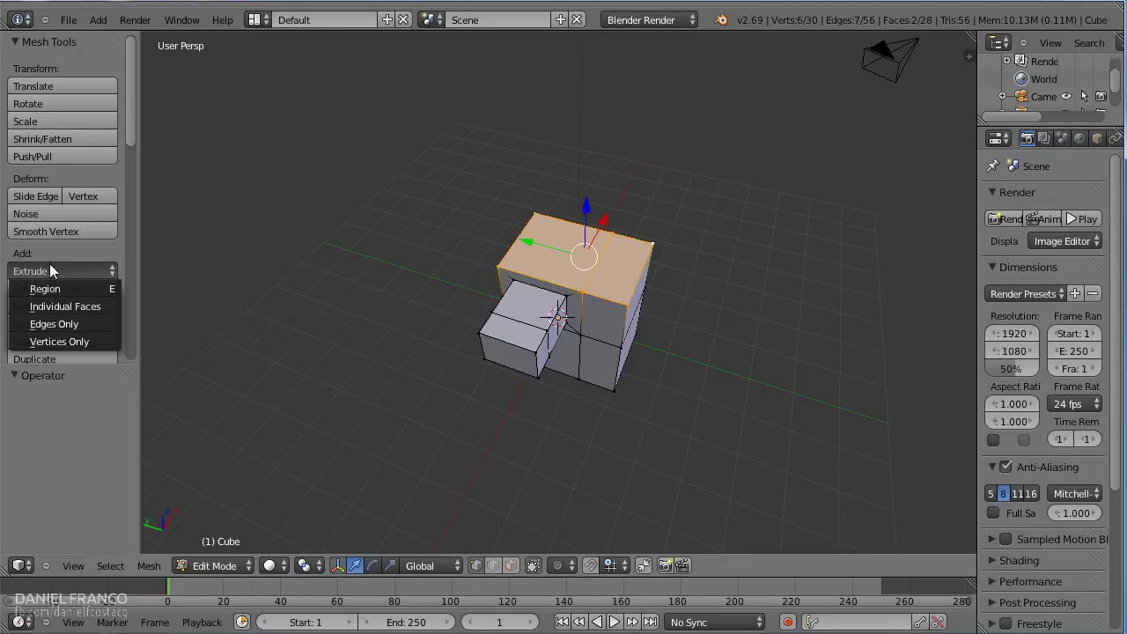
left_click(68, 322)
left_click(114, 264)
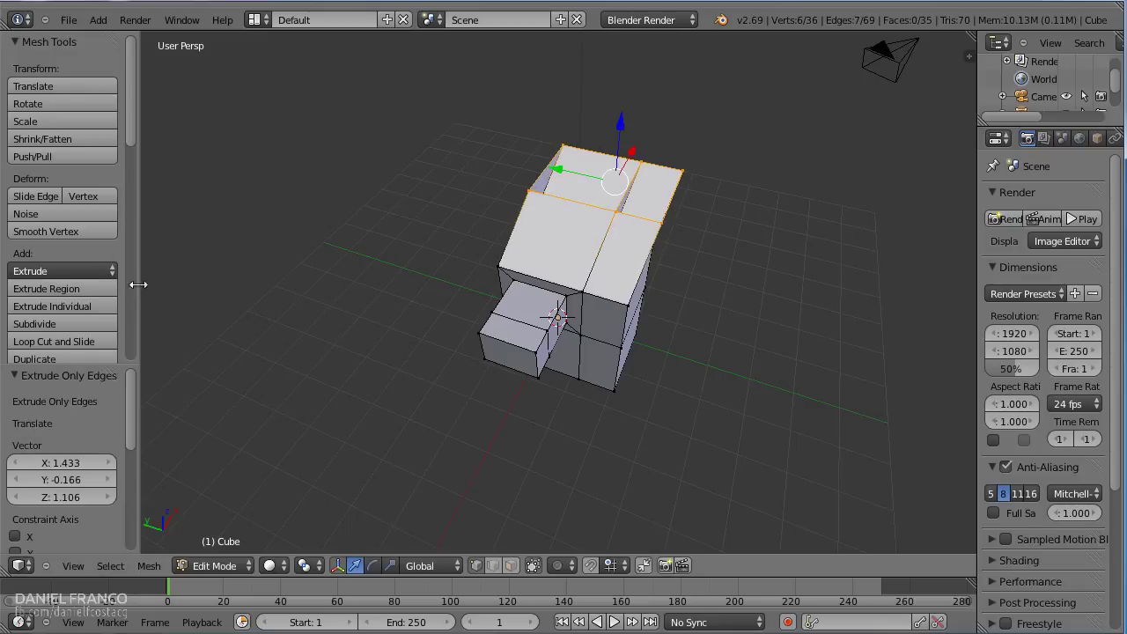
key("ctrl+z")
- Try extruding the corners of both top faces with the Vertices Only option
left_click(58, 271)
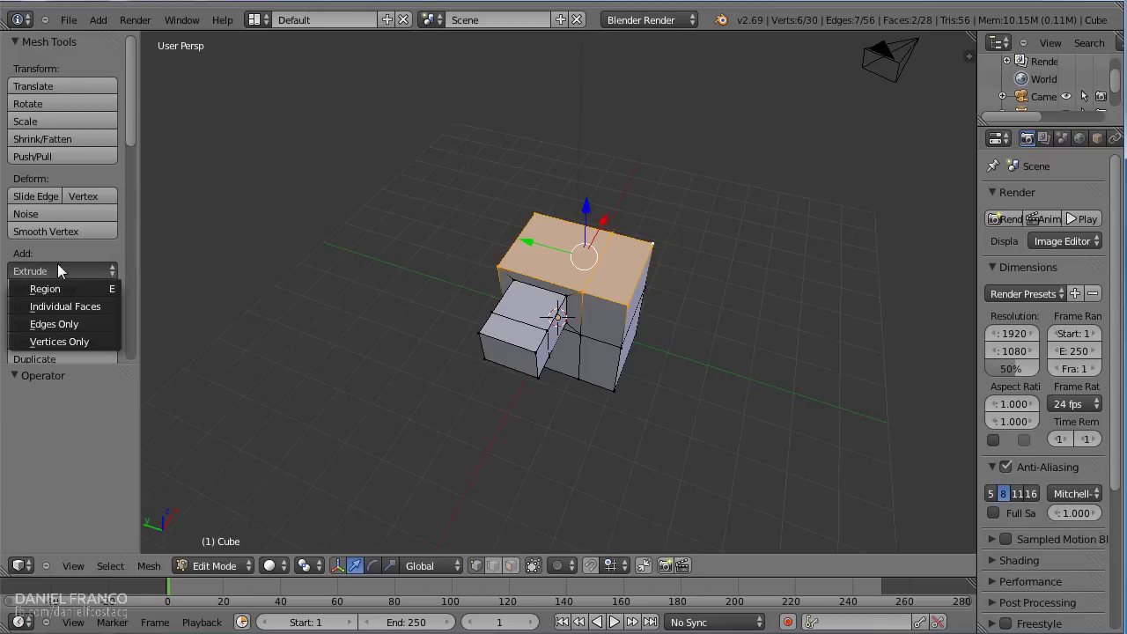
left_click(79, 340)
left_click(599, 331)
key("ctrl+z")
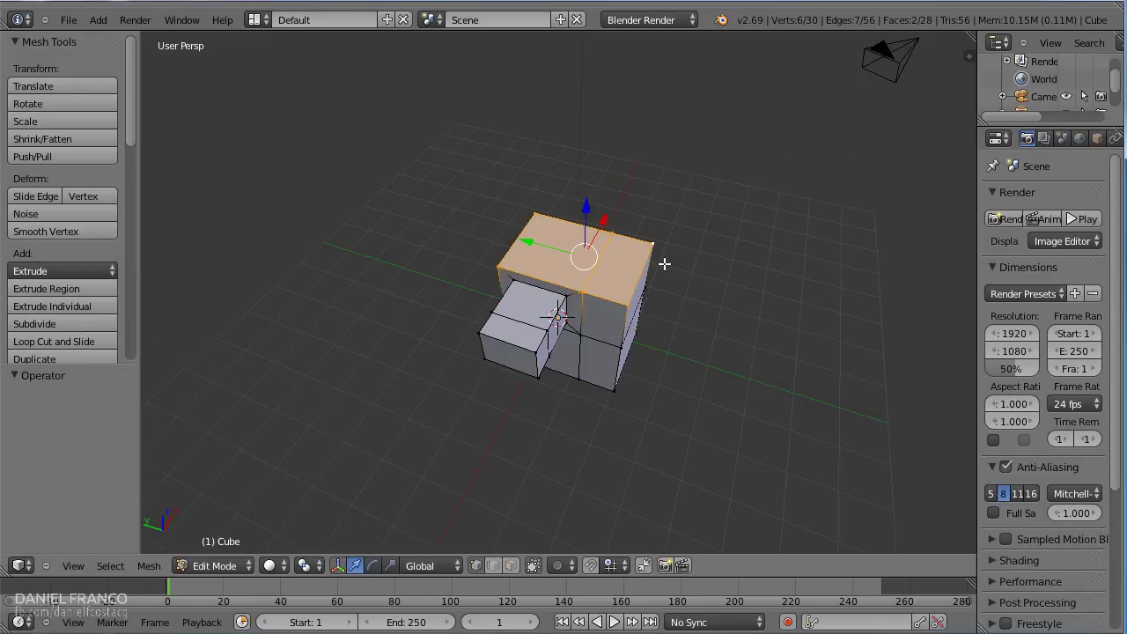
key("alt+e")
left_click(52, 271)
key("Tab")
middle_click_drag(837, 308, 574, 352)
key("Tab")
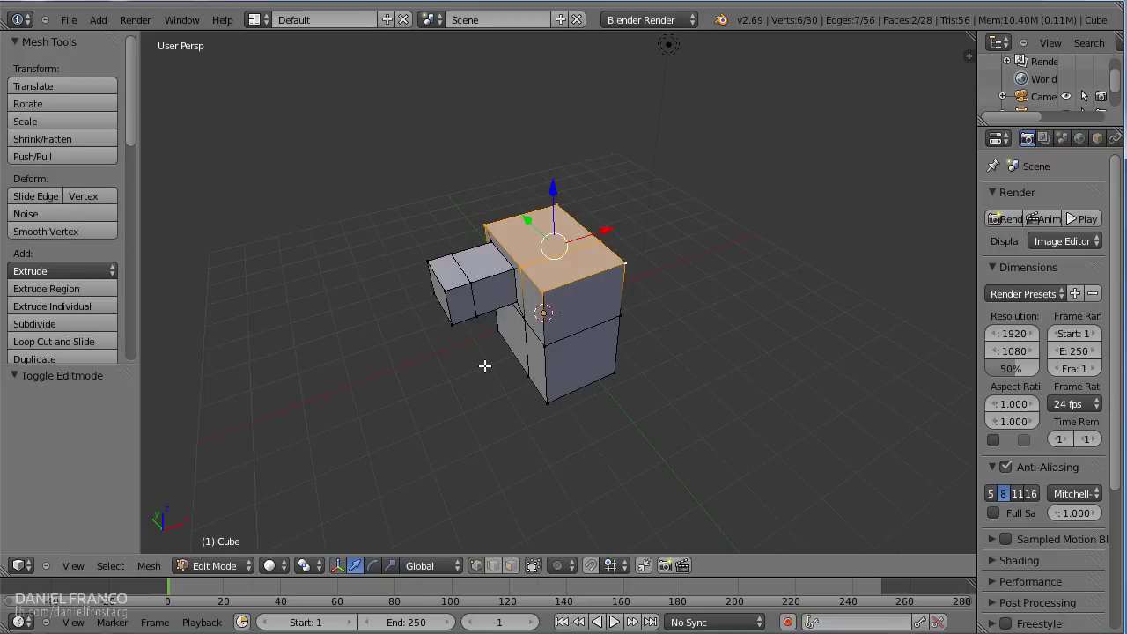
- Clear the selection, select the upper face of the arm's outermost segment and subdivide it with 1 cut
key("a")
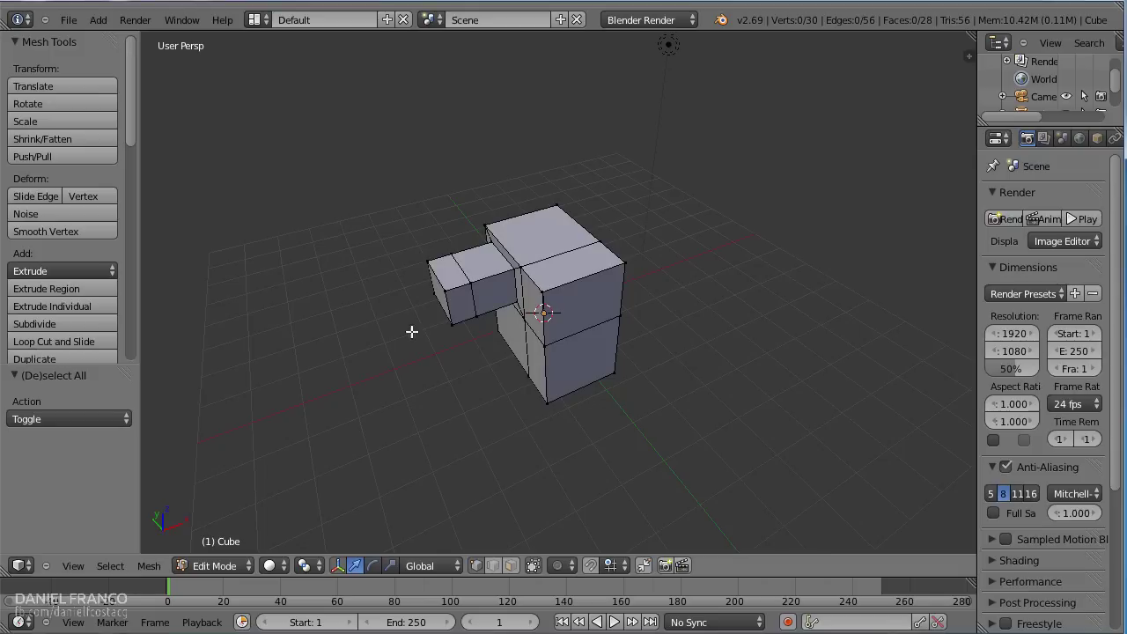
scroll(43, 248, "down", 2)
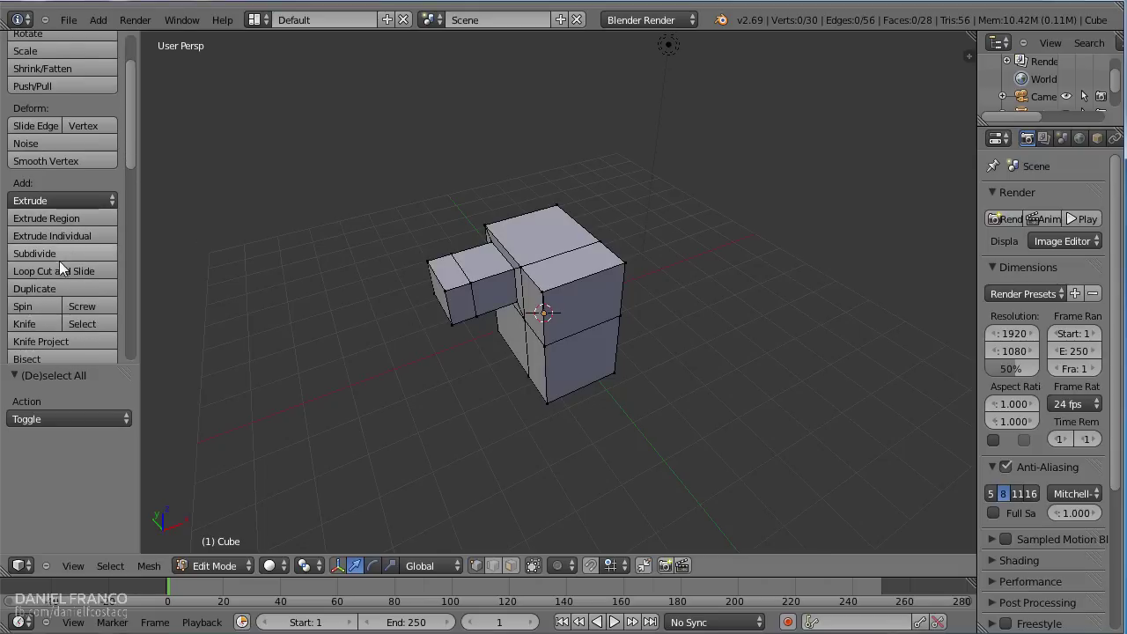
scroll(81, 309, "down", 2)
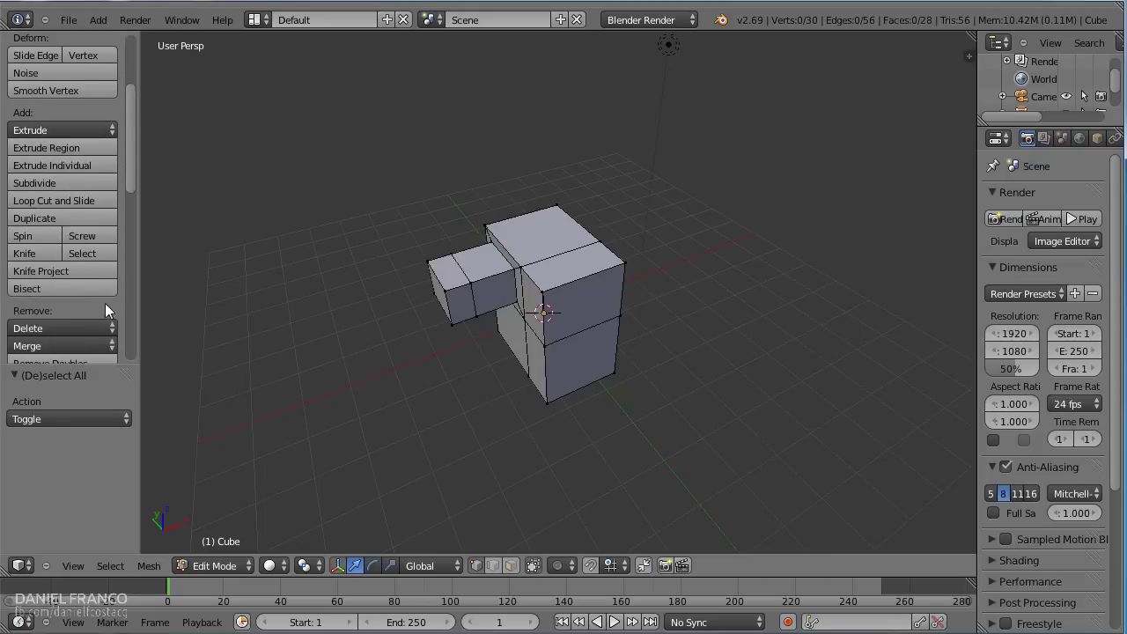
scroll(105, 303, "up", 2)
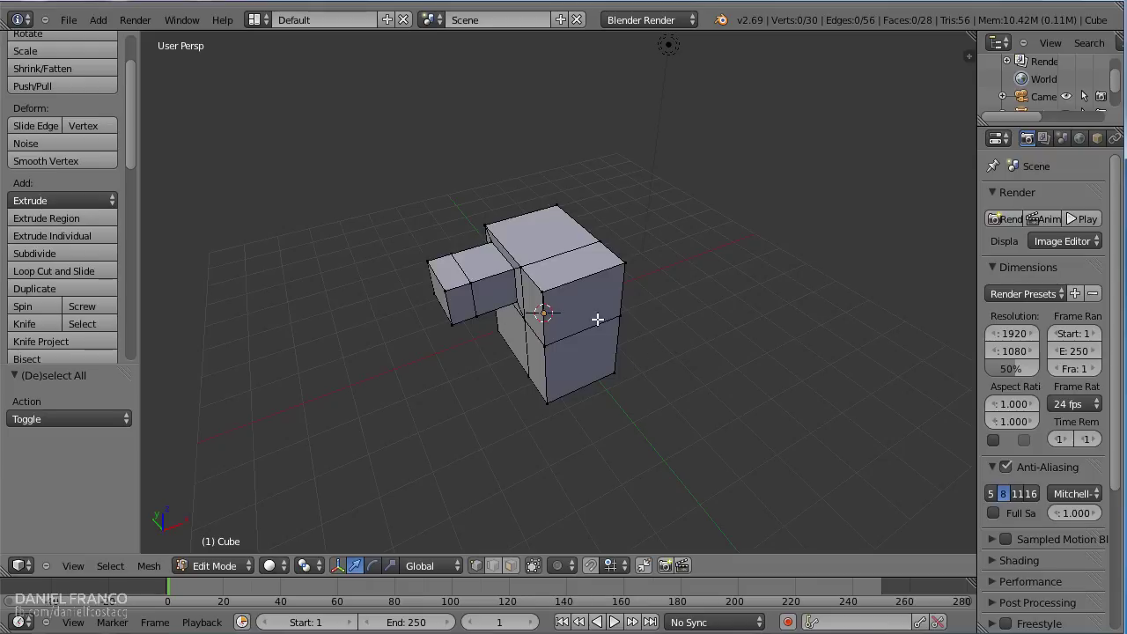
mouse_move(494, 343)
middle_mouse_down()
mouse_move(501, 364)
mouse_move(485, 353)
middle_mouse_up()
right_click(455, 317)
right_click(484, 299, "shift")
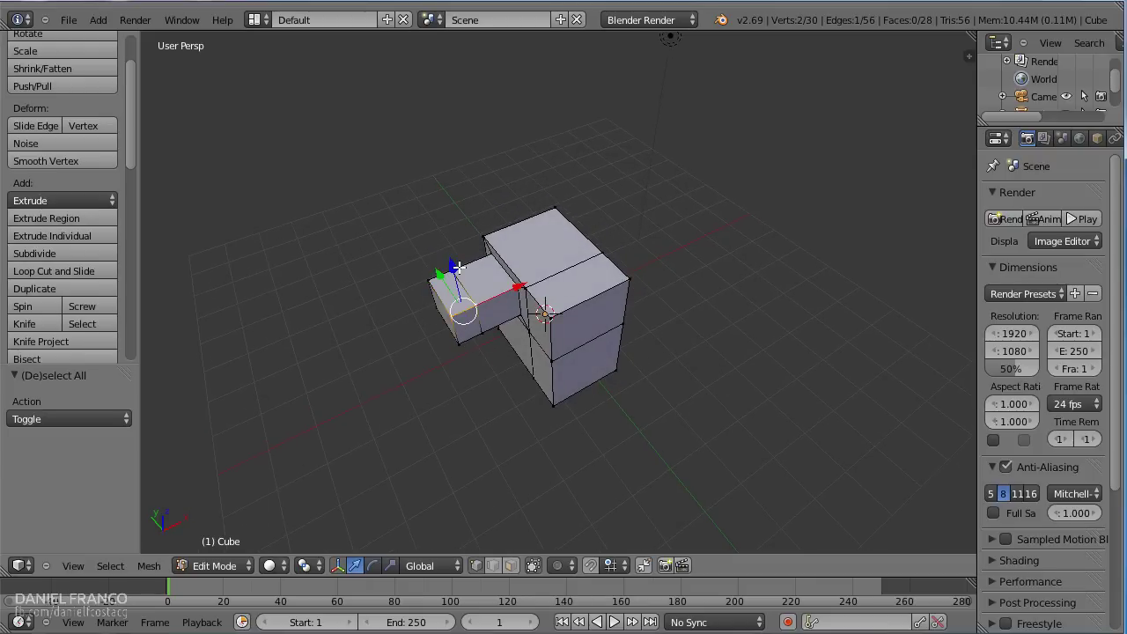
right_click(458, 267, "shift")
right_click(451, 309, "shift")
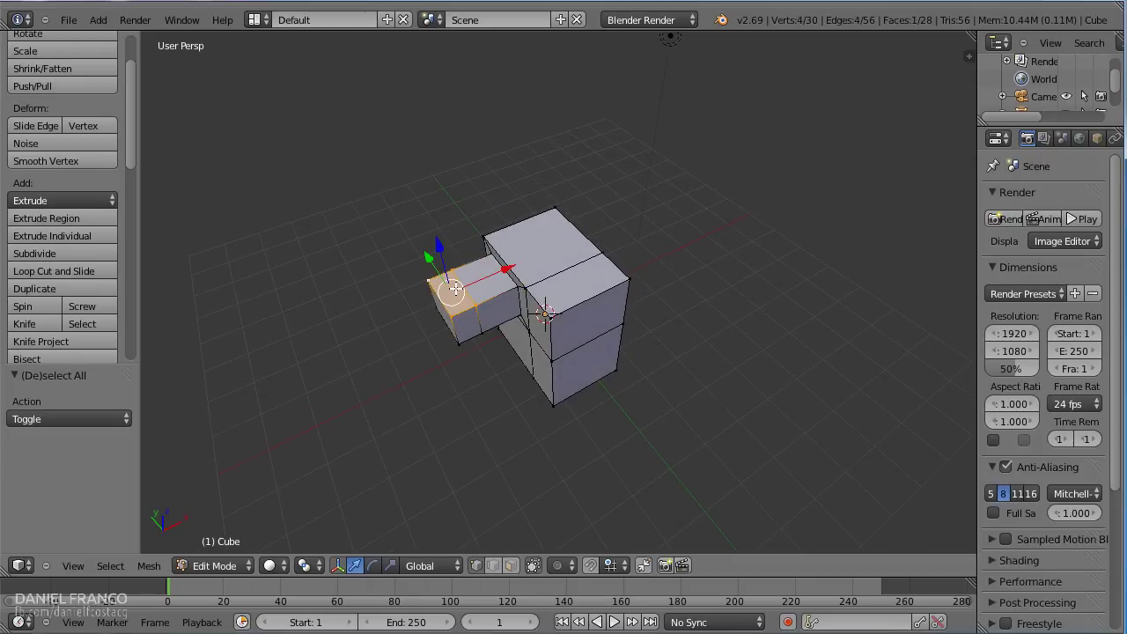
middle_click_drag(464, 321, 558, 339, "shift")
scroll(572, 341, "up", 4)
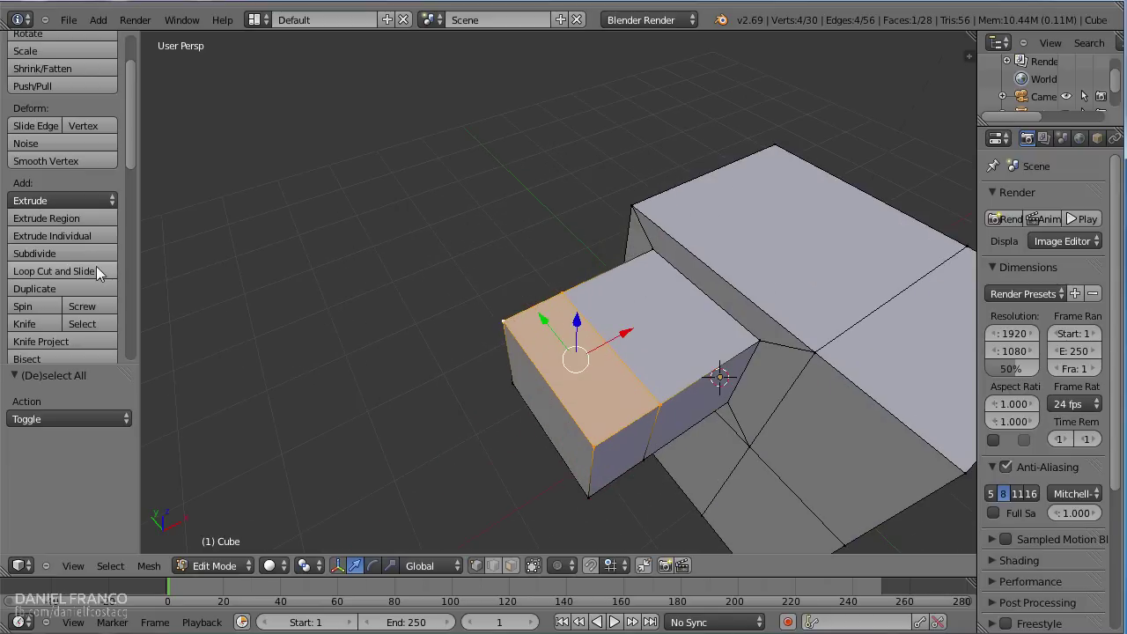
left_click(35, 253)
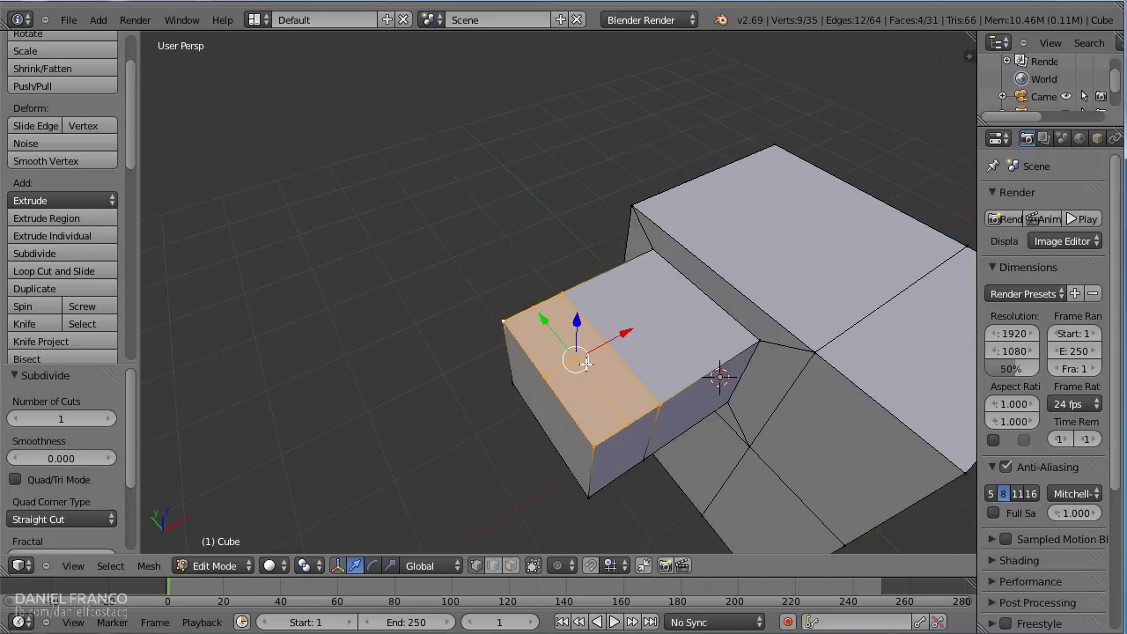
- Subdivide the selected faces at the arm's outer end once more and clear the selection
left_click(77, 253)
key("a")
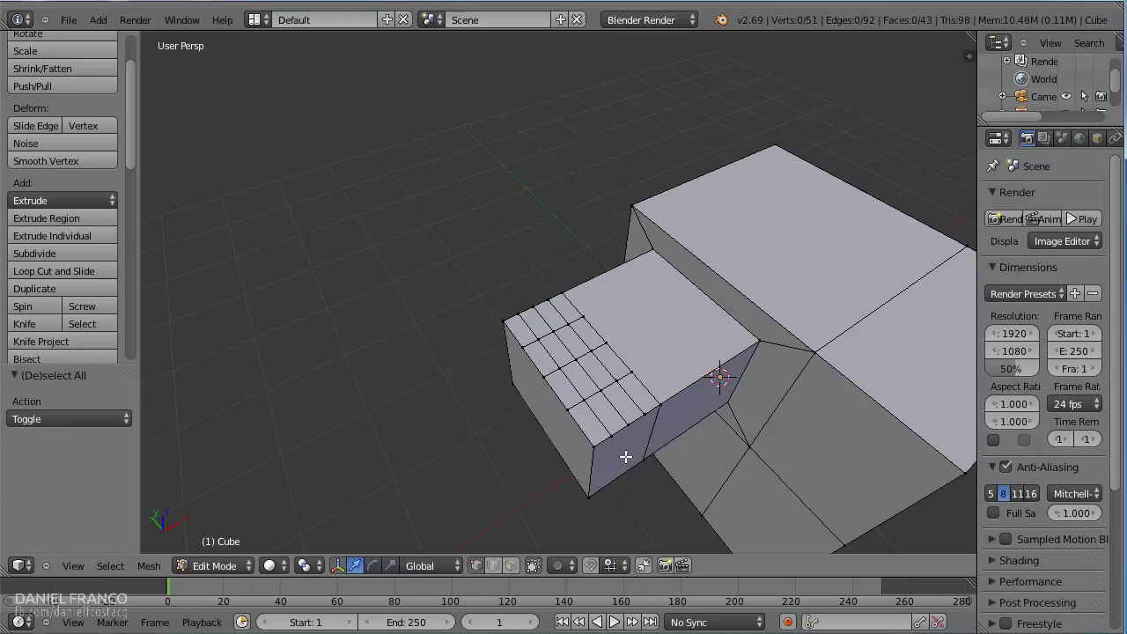
- Try moving one small face of the subdivided area, then try extruding it by about Z 0.112
right_click(584, 342)
key("g")
right_click(695, 429)
key("g")
right_click(608, 361)
key("ctrl+z")
key("ctrl+z")
key("e")
left_click(652, 387)
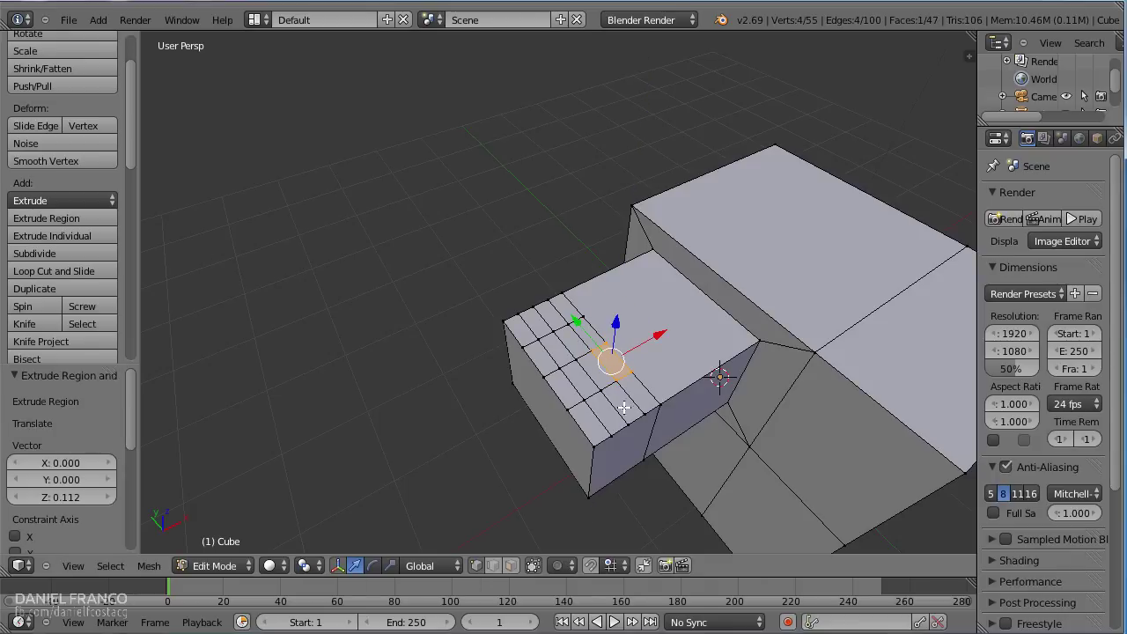
key("ctrl+z")
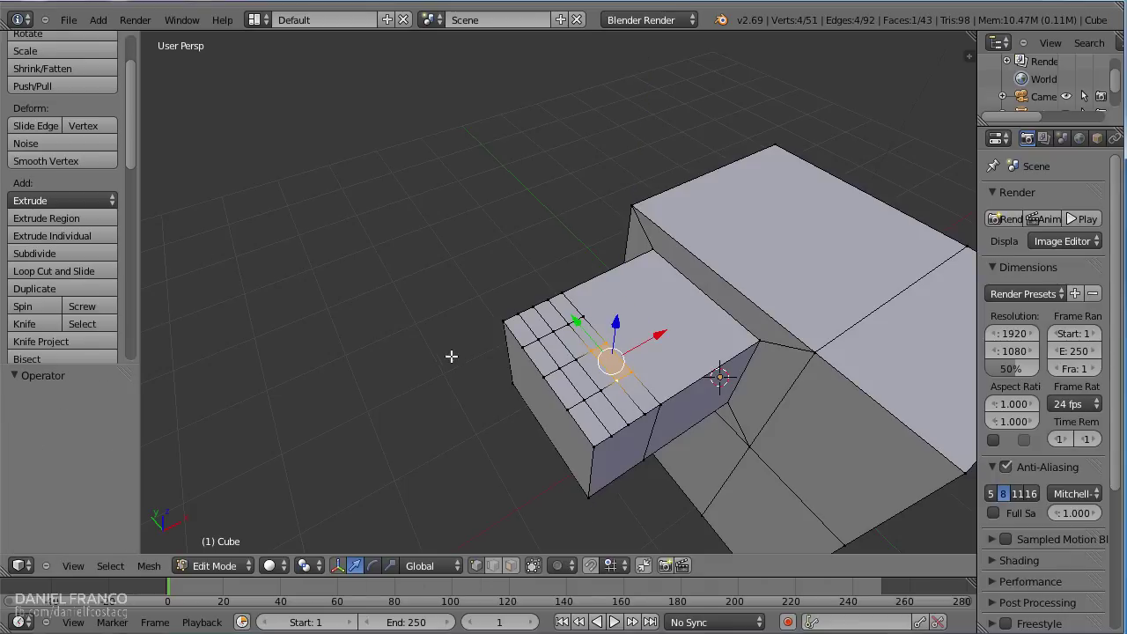
key("a")
- Try a single Loop Cut and Slide lengthwise around the large block, then undo it
scroll(643, 409, "down", 5)
middle_click_drag(786, 422, 770, 428)
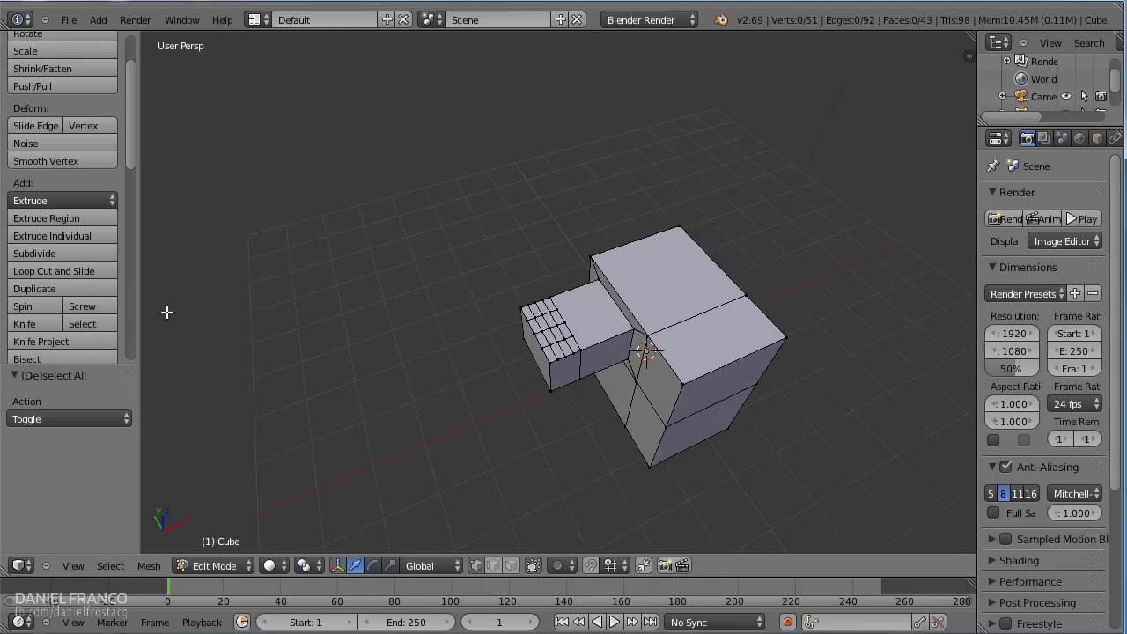
left_click(76, 273)
left_click(103, 275)
left_click(94, 272)
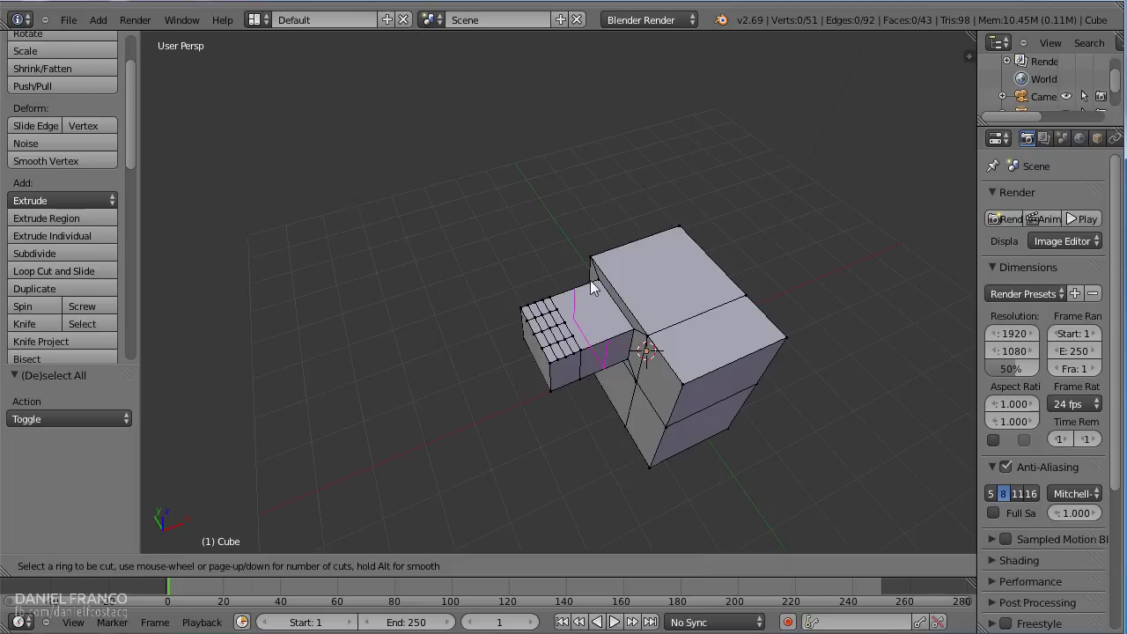
left_click(698, 321)
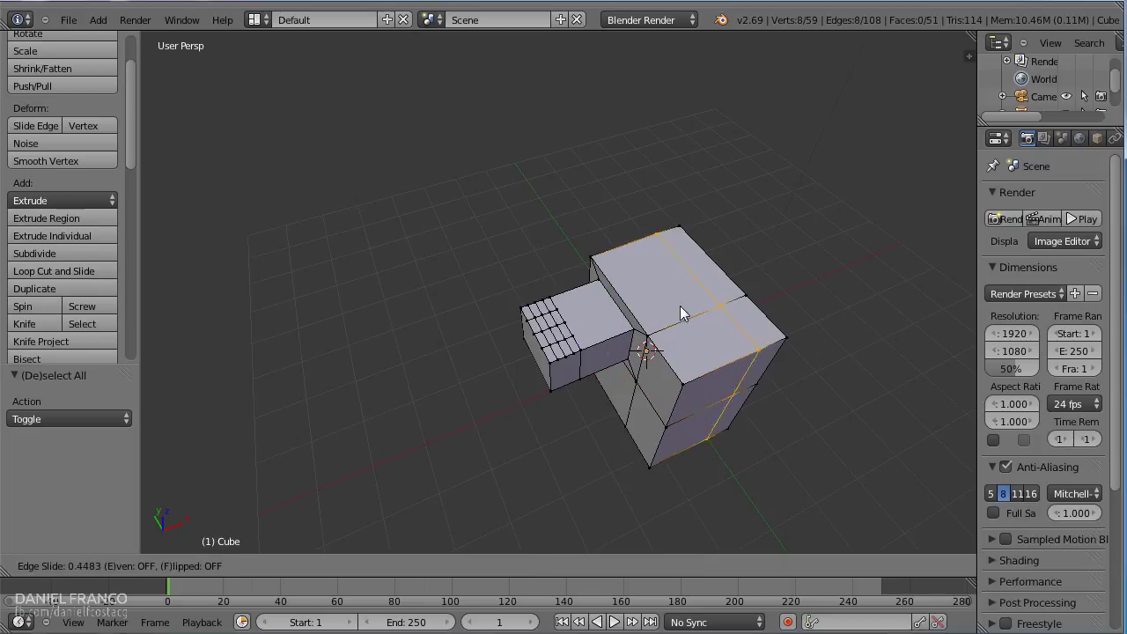
left_click(698, 308)
key("ctrl+z")
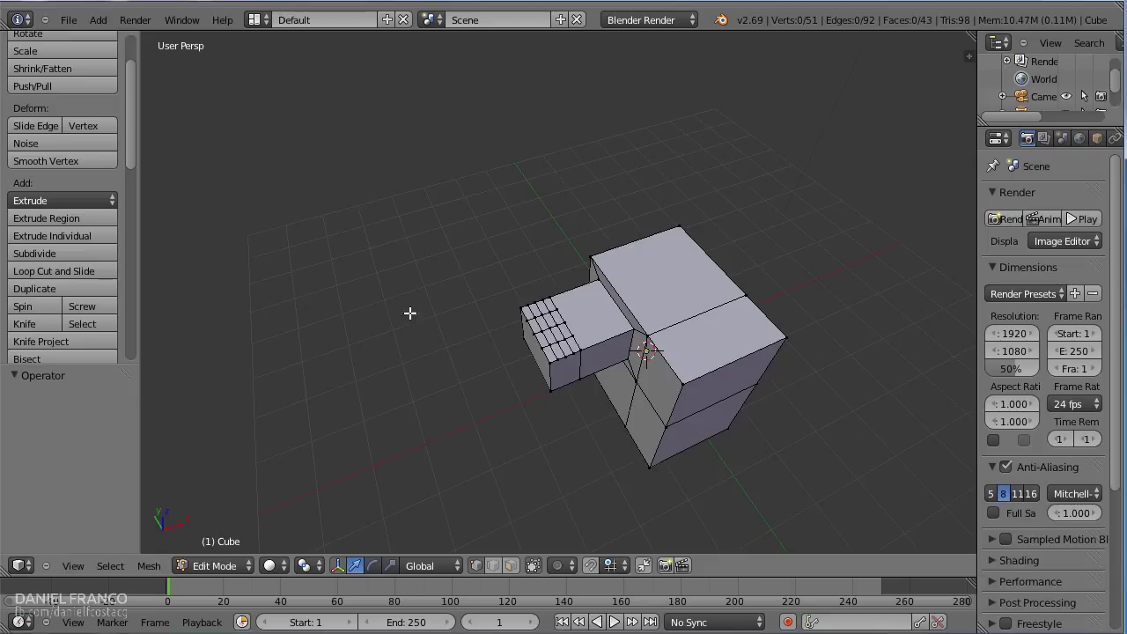
- Add a single loop cut around the large block, slid close to the side opposite the arm, and clear the selection
left_click(78, 271)
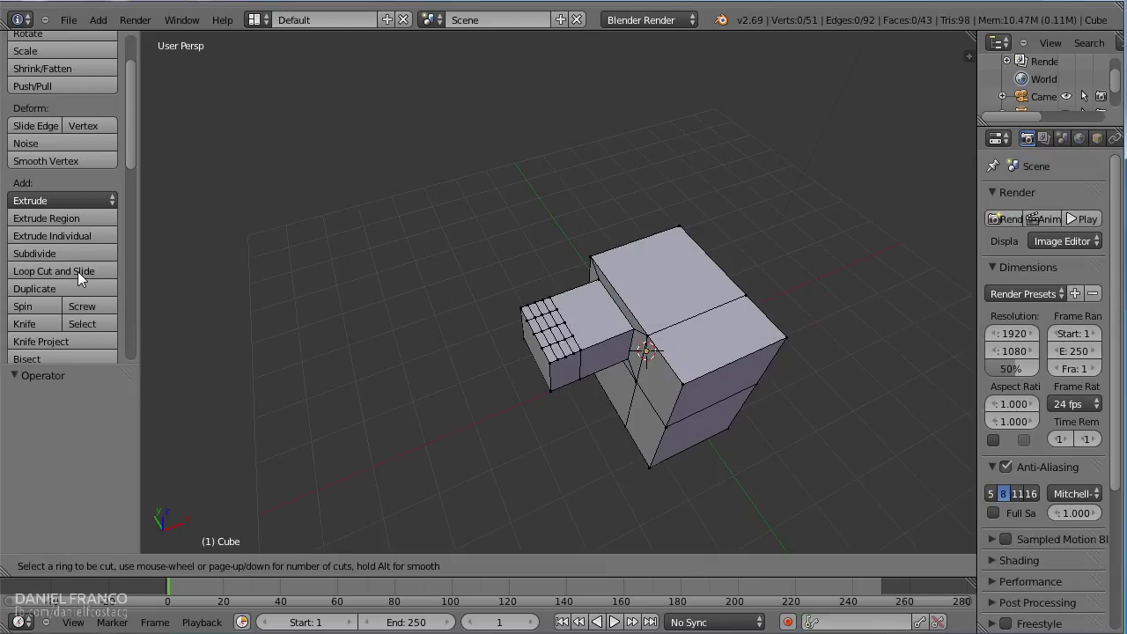
left_click(732, 366)
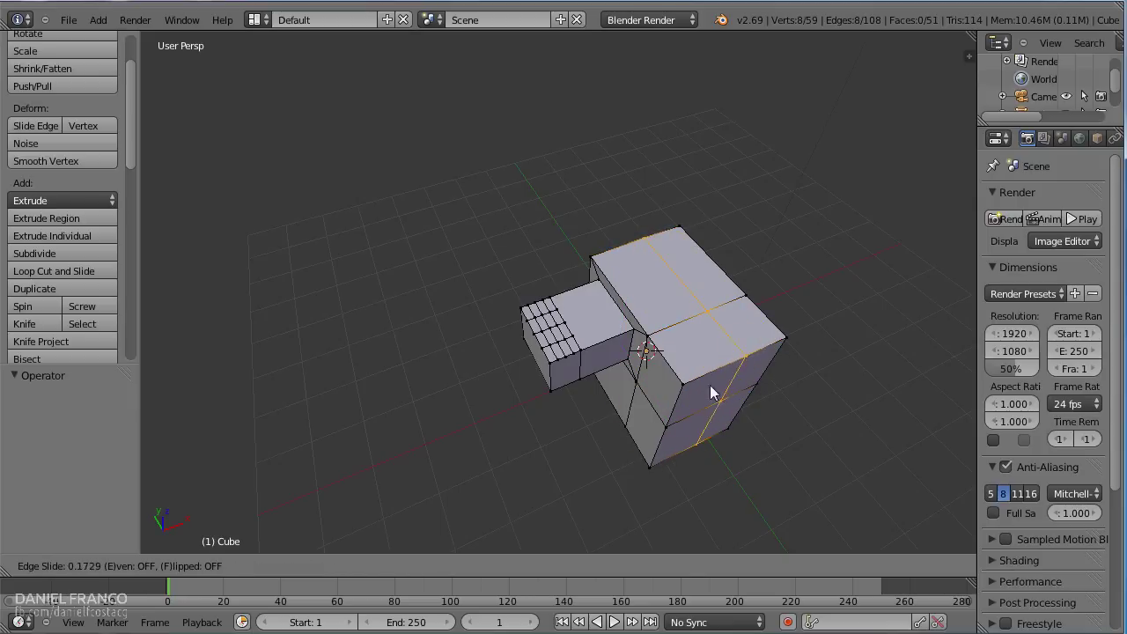
left_click(770, 352)
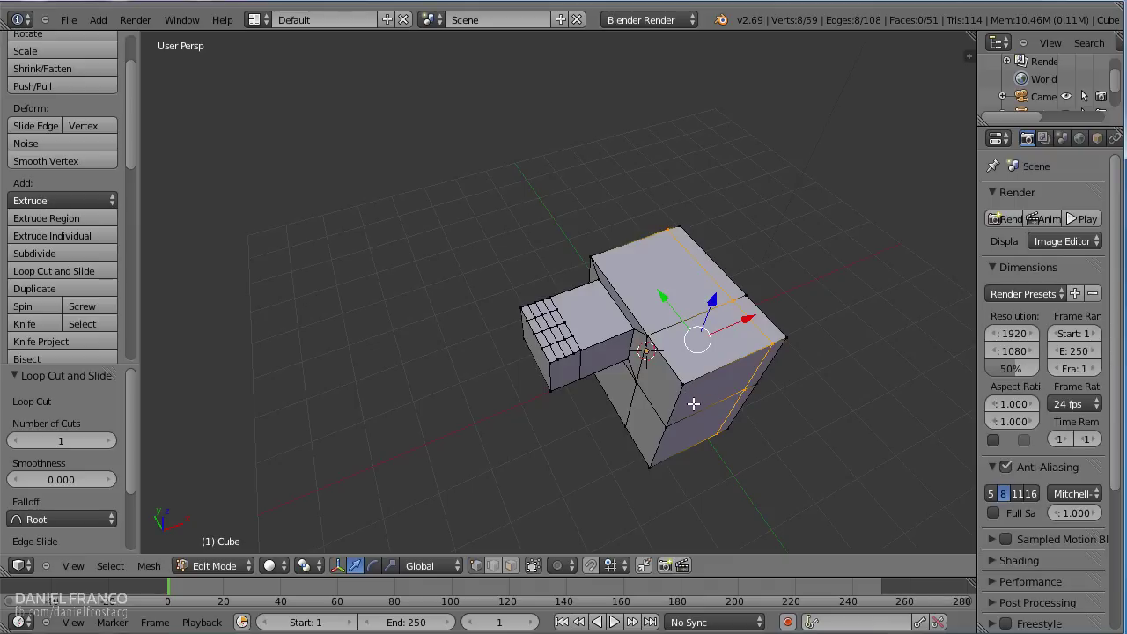
middle_click_drag(704, 424, 886, 373)
key("a")
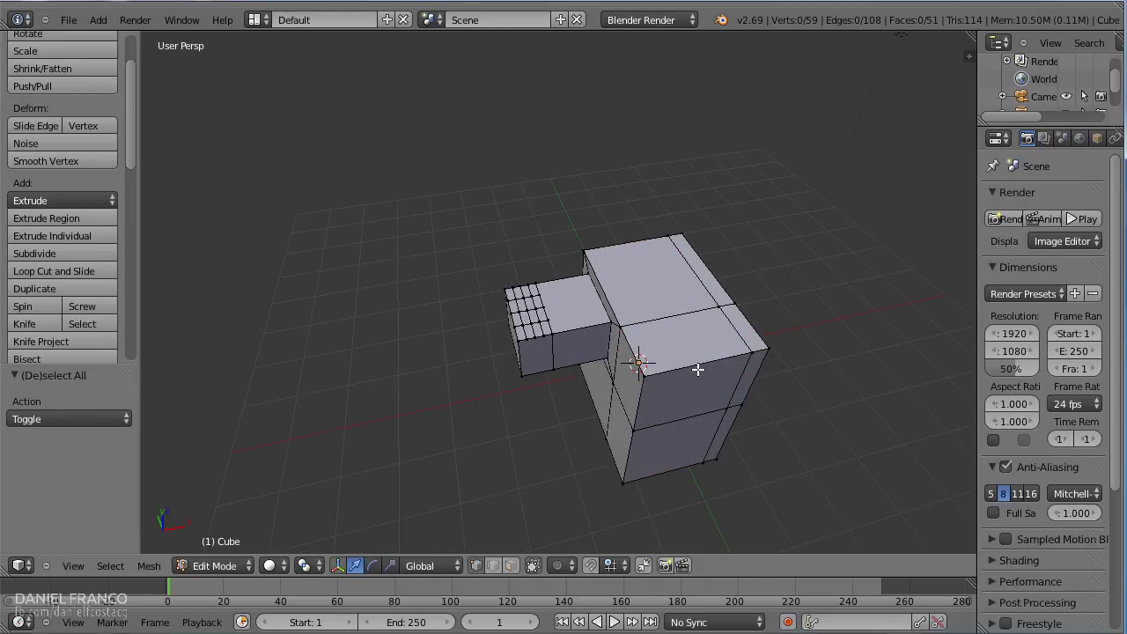
- Add four evenly spaced loop cuts across the wide section of the large block and clear the selection
key("ctrl+r")
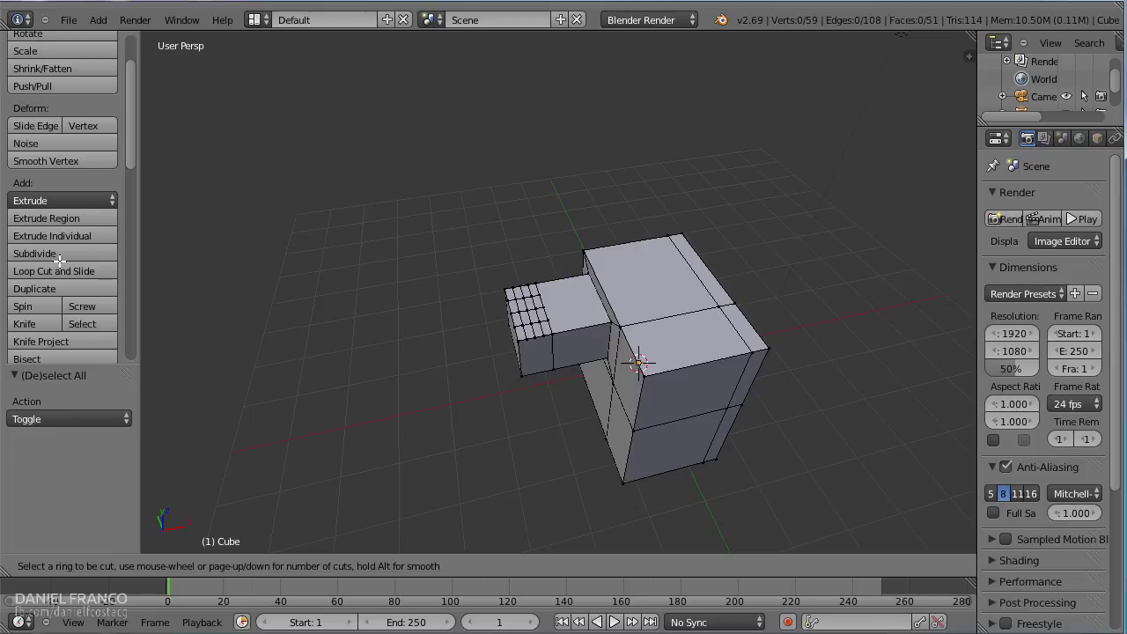
scroll(700, 368, "up", 5)
left_click(700, 368)
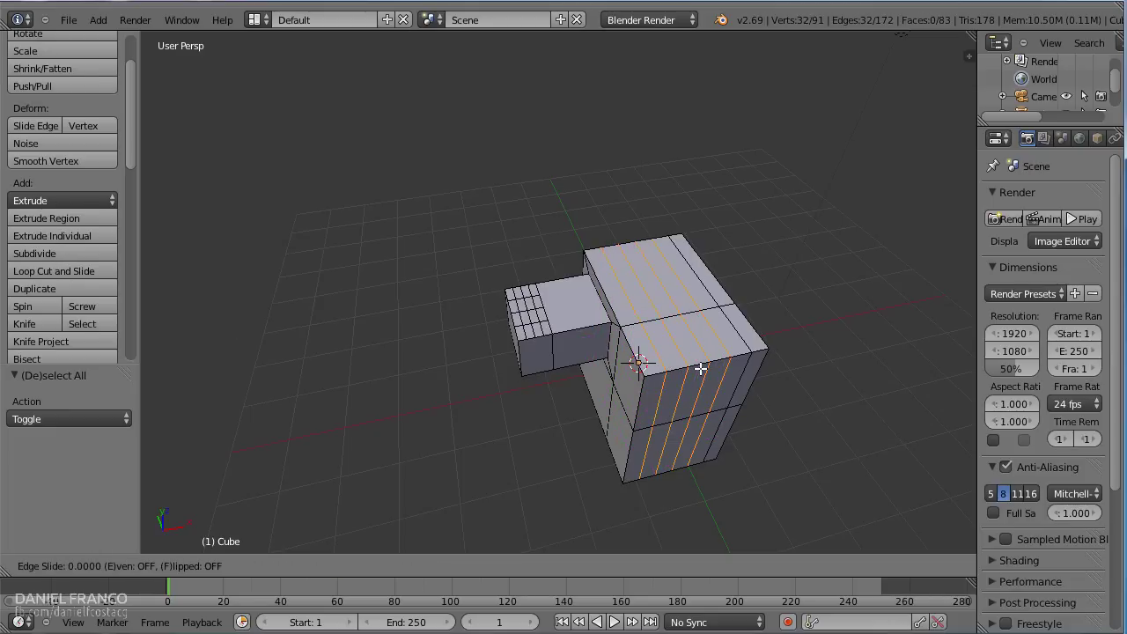
left_click(704, 383)
key("a")
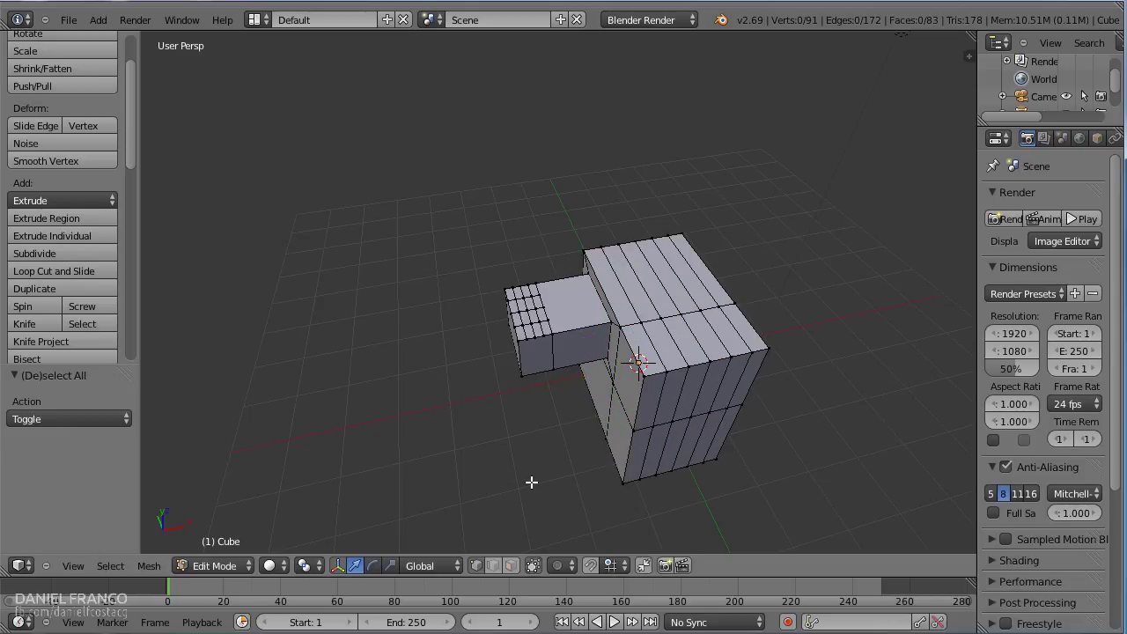
- Select the vertices of the two upper faces on the block's side opposite the arm and try duplicating them
left_click(43, 287)
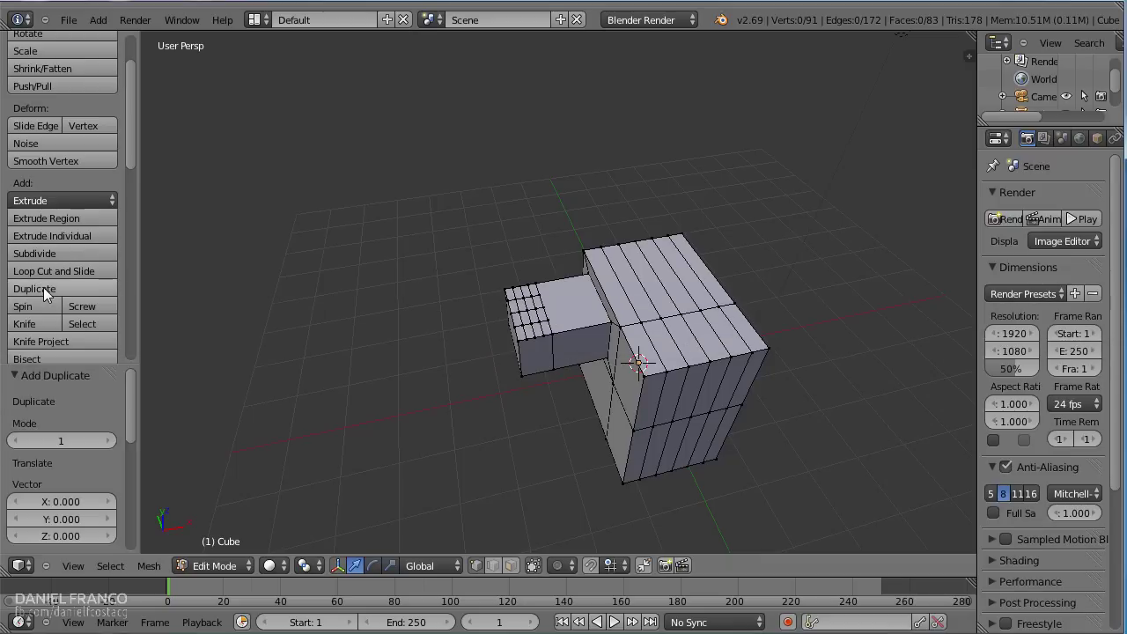
right_click(762, 341)
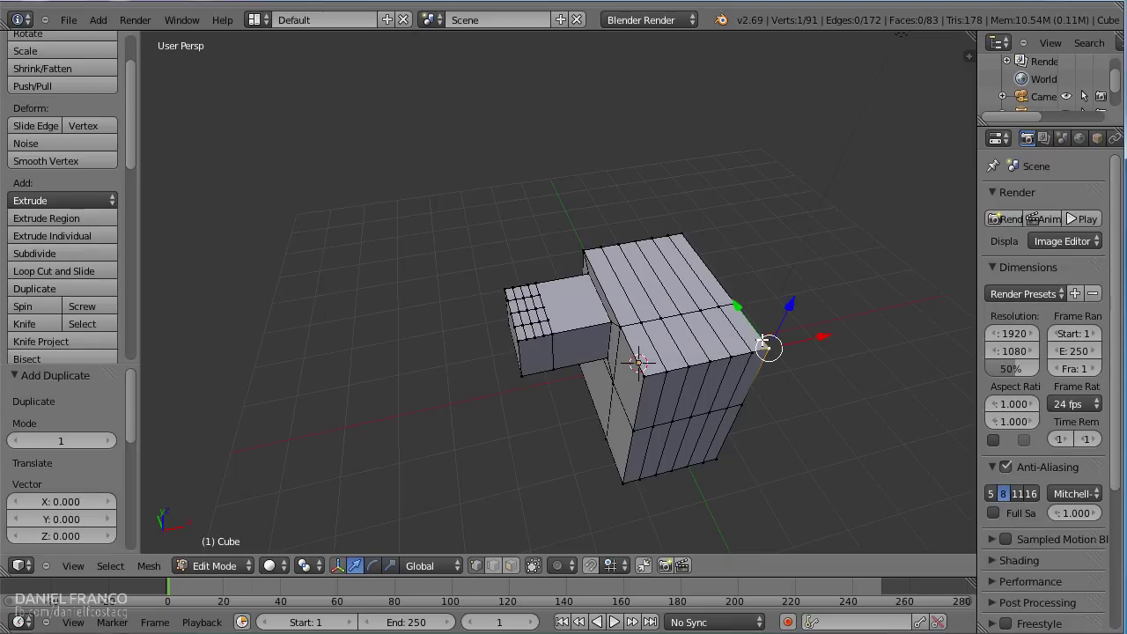
right_click(747, 299, "shift")
right_click(695, 221, "shift")
middle_click_drag(819, 372, 660, 338)
right_click(599, 380, "shift")
right_click(622, 392, "shift")
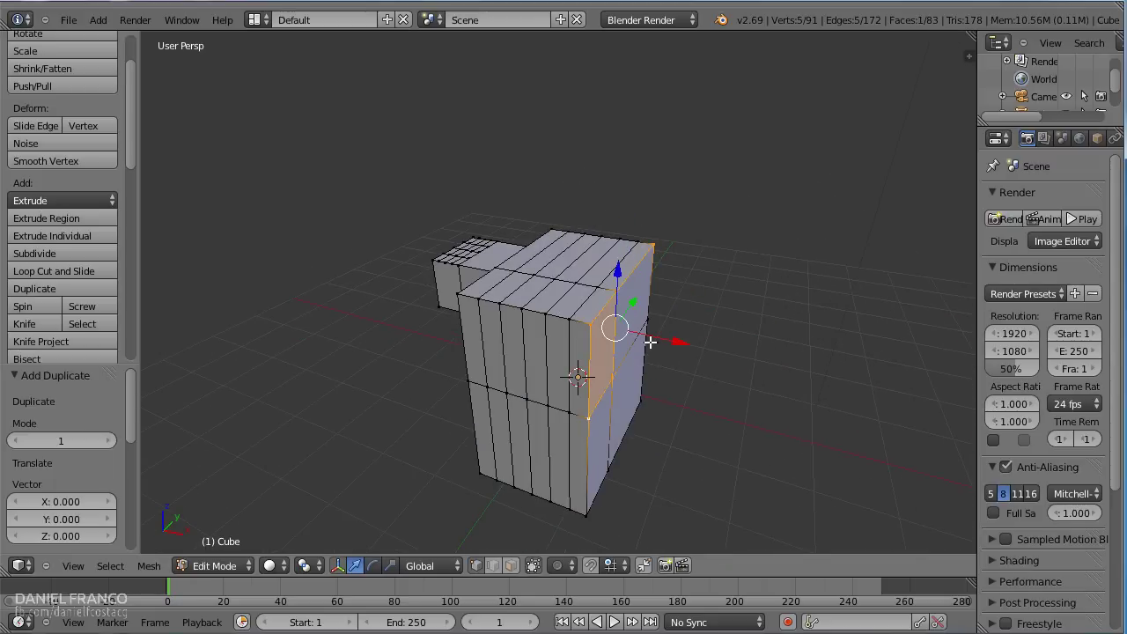
right_click(651, 322, "shift")
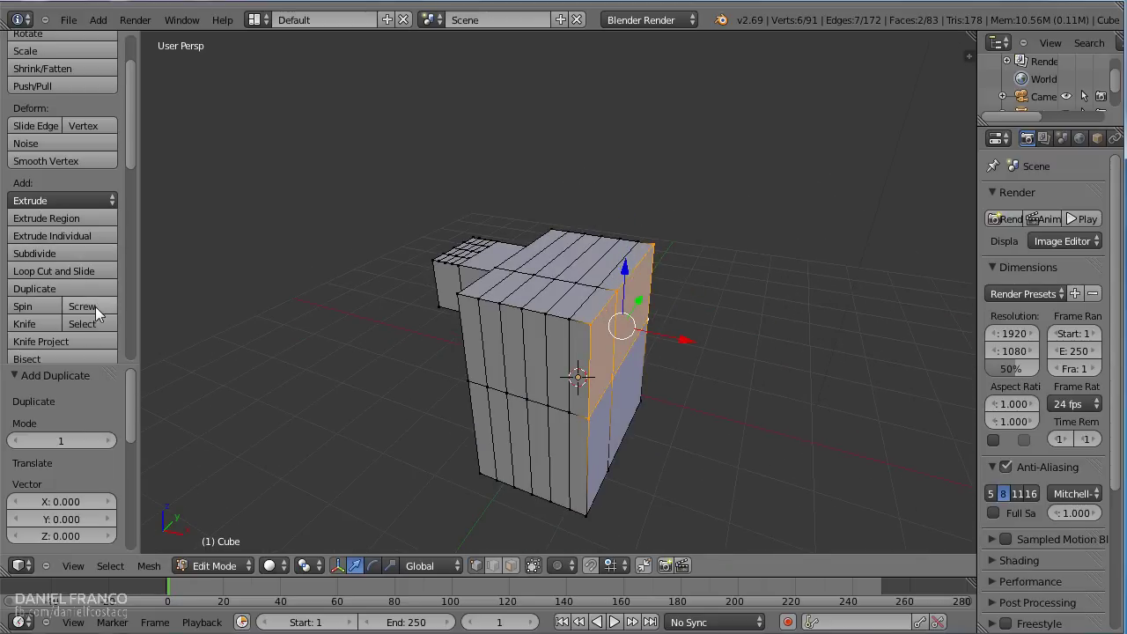
left_click(81, 286)
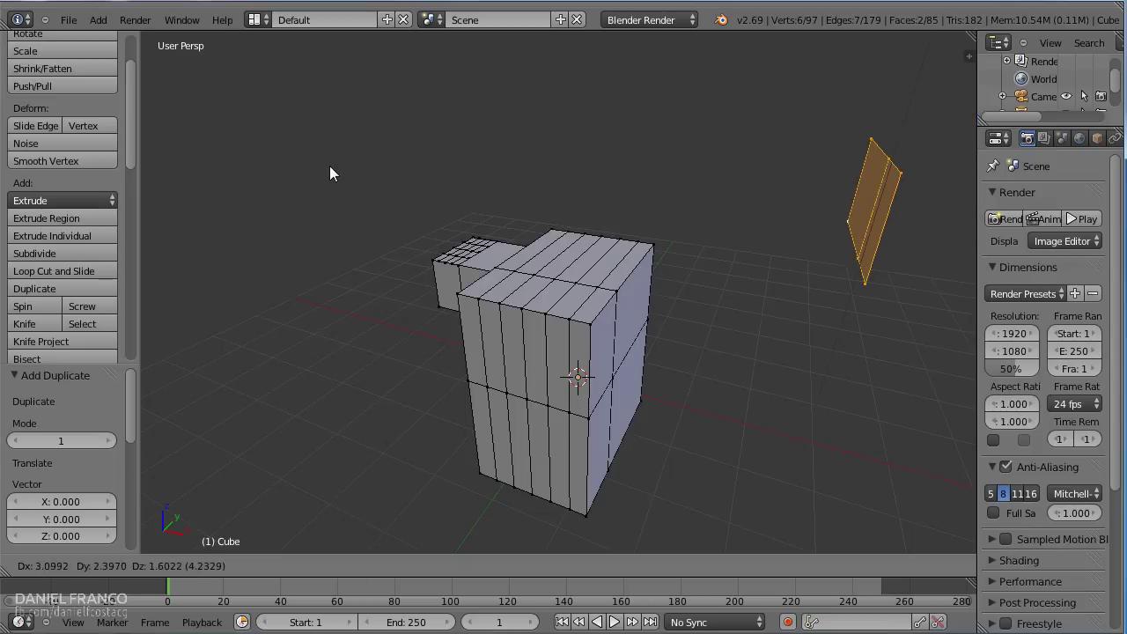
right_click(394, 213)
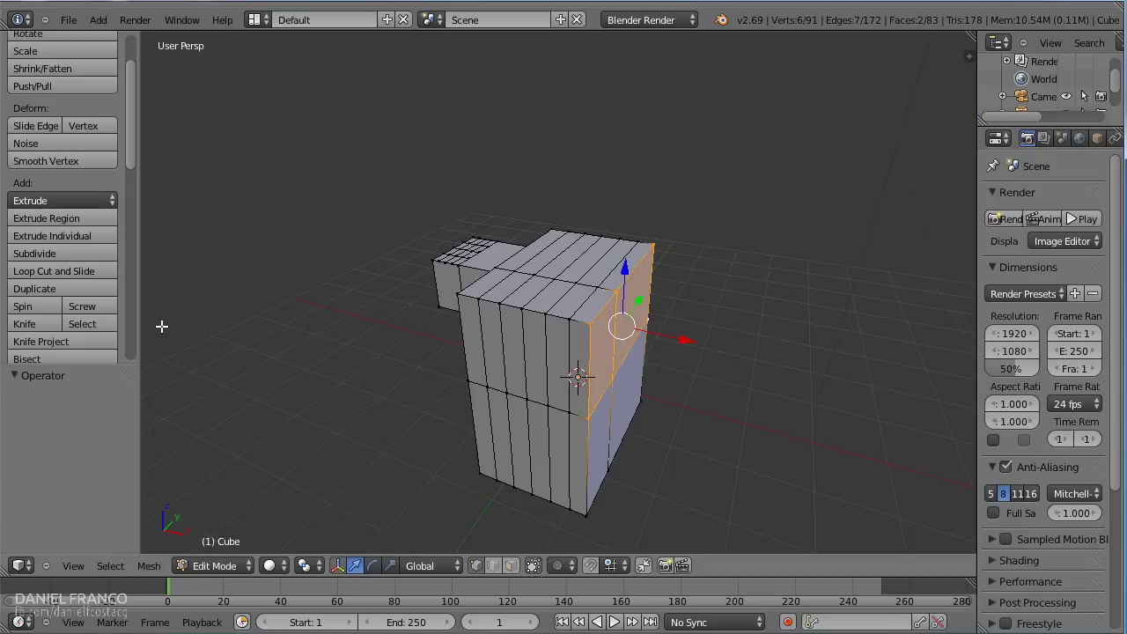
- Duplicate the two selected faces in place, rotate the copy about -73° around X and move it about 1.097 along X
left_click(35, 288)
left_click(508, 297)
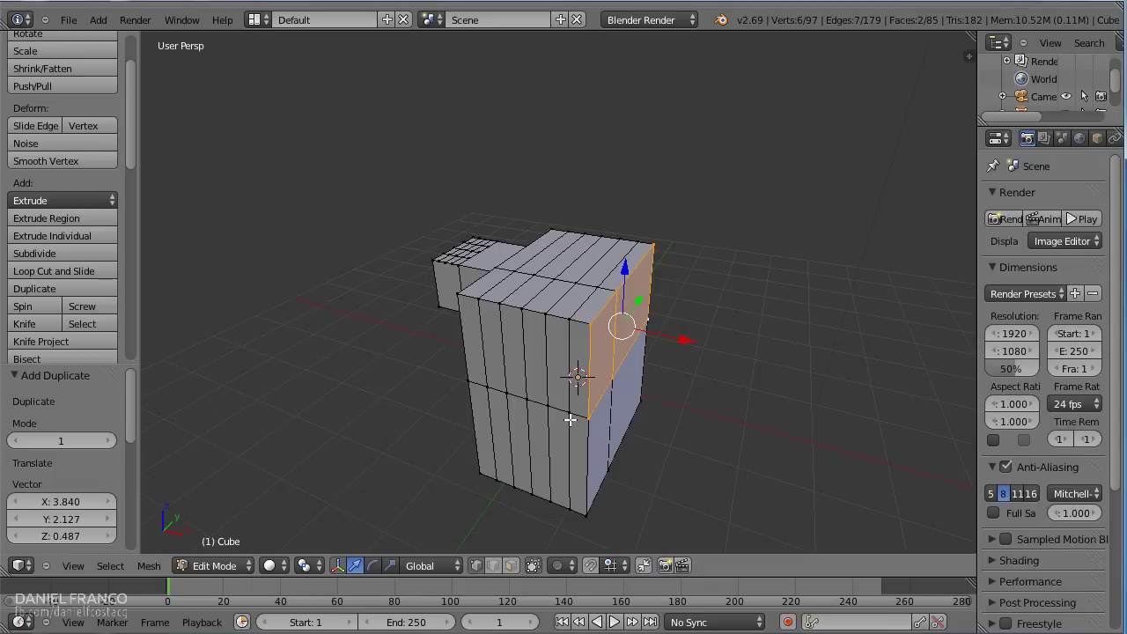
middle_click_drag(706, 423, 694, 334)
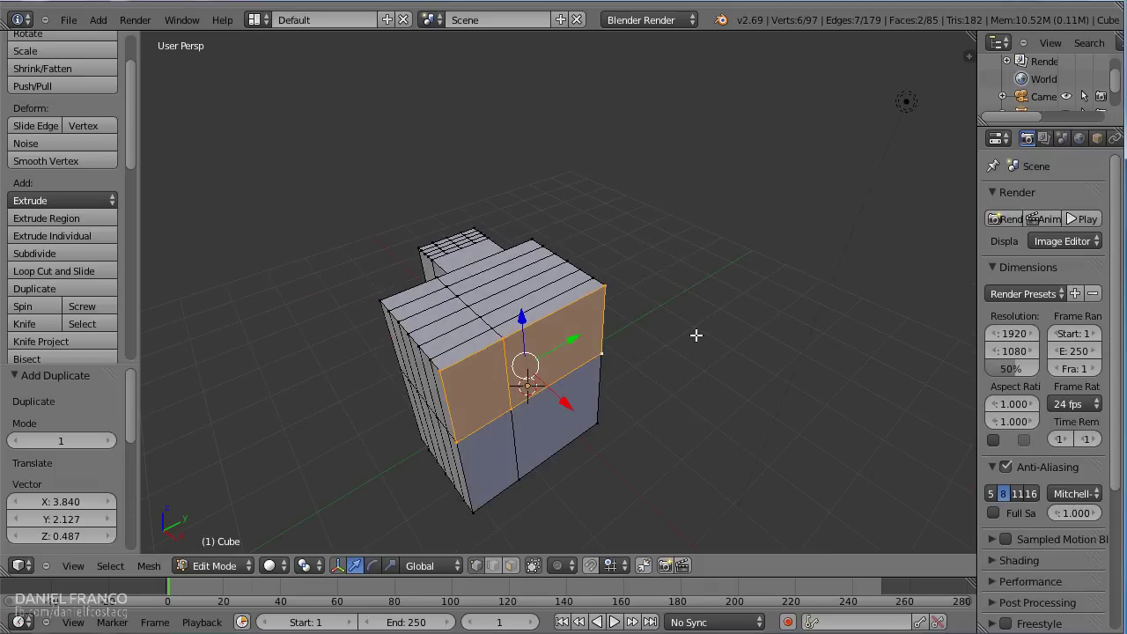
key("r")
key("x")
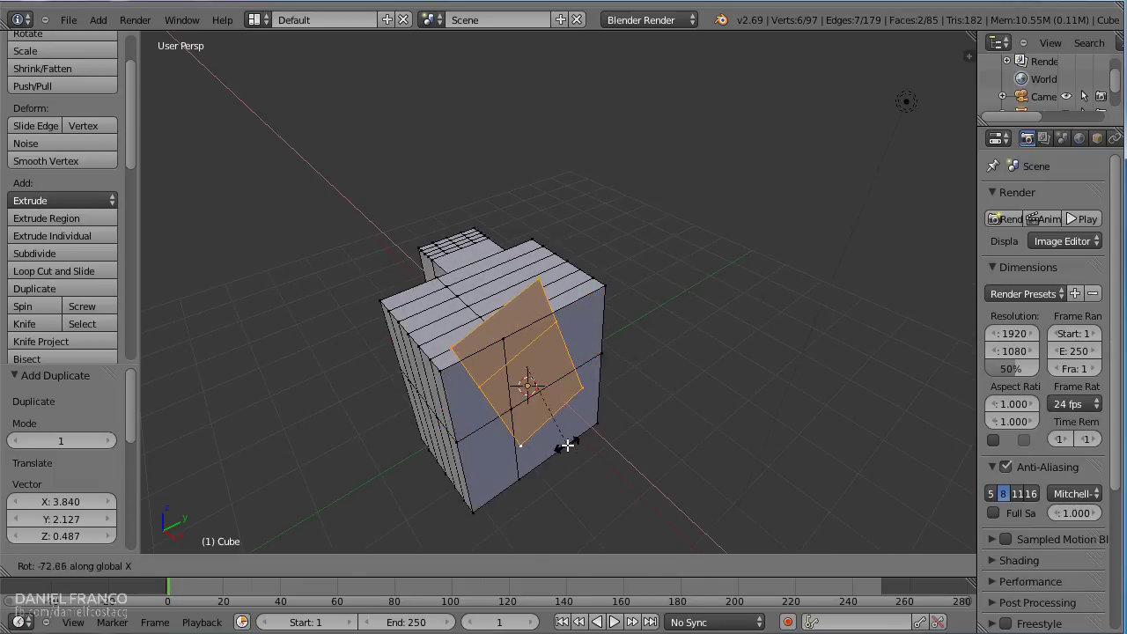
left_click(565, 446)
key("g")
key("x")
left_click(607, 450)
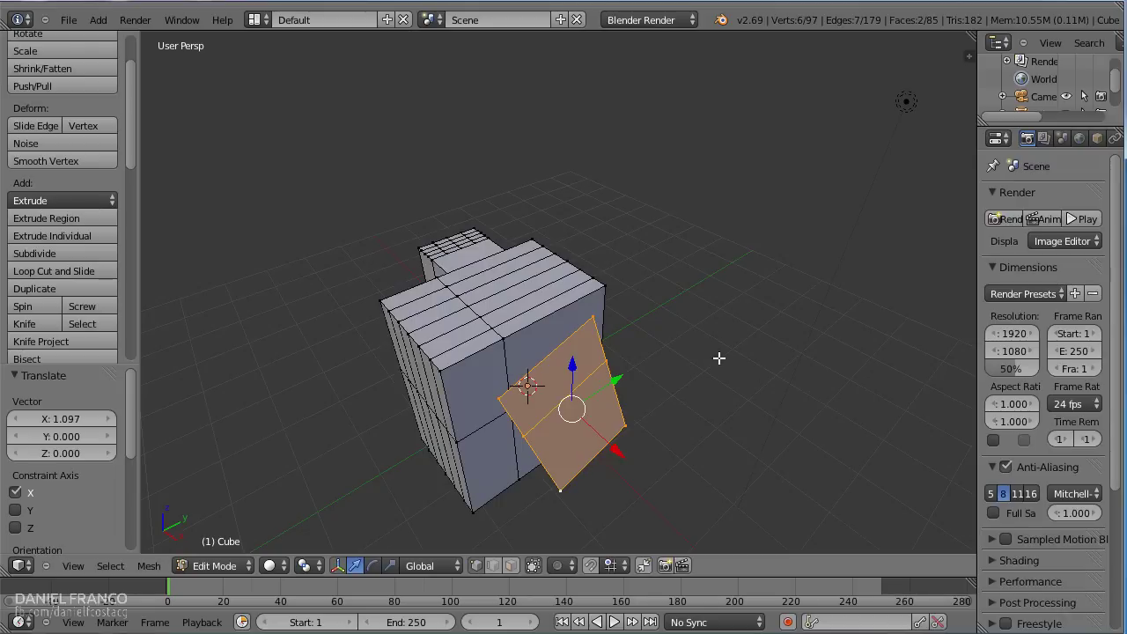
- Undo the move, rotation and duplication, stepping the selection back to a single upper side face
key("ctrl+z")
key("ctrl+z")
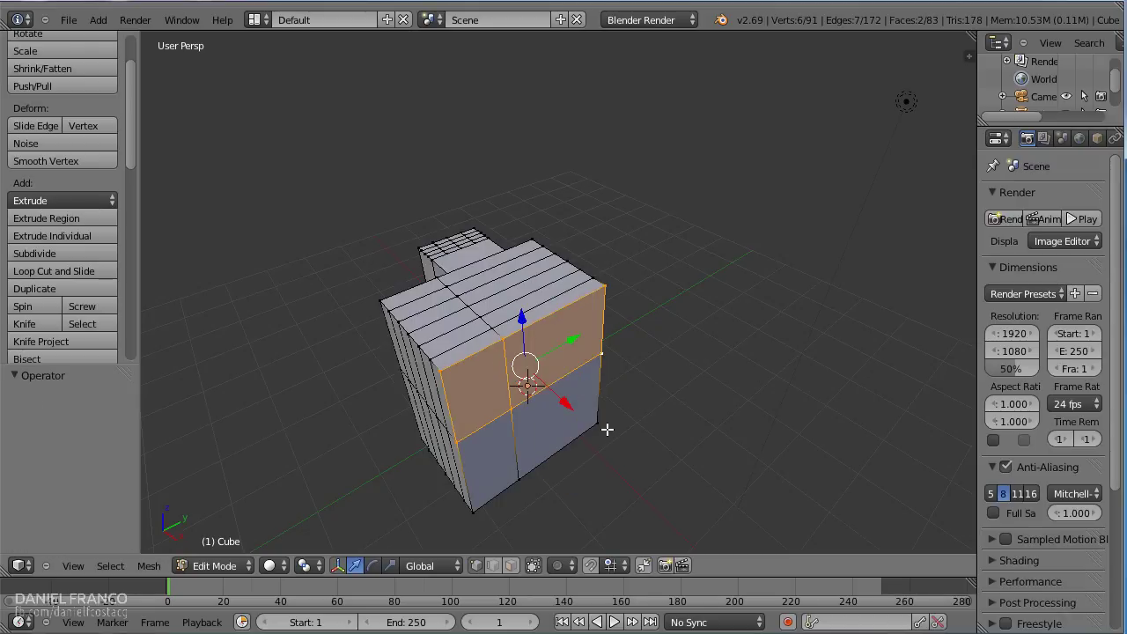
key("ctrl+z")
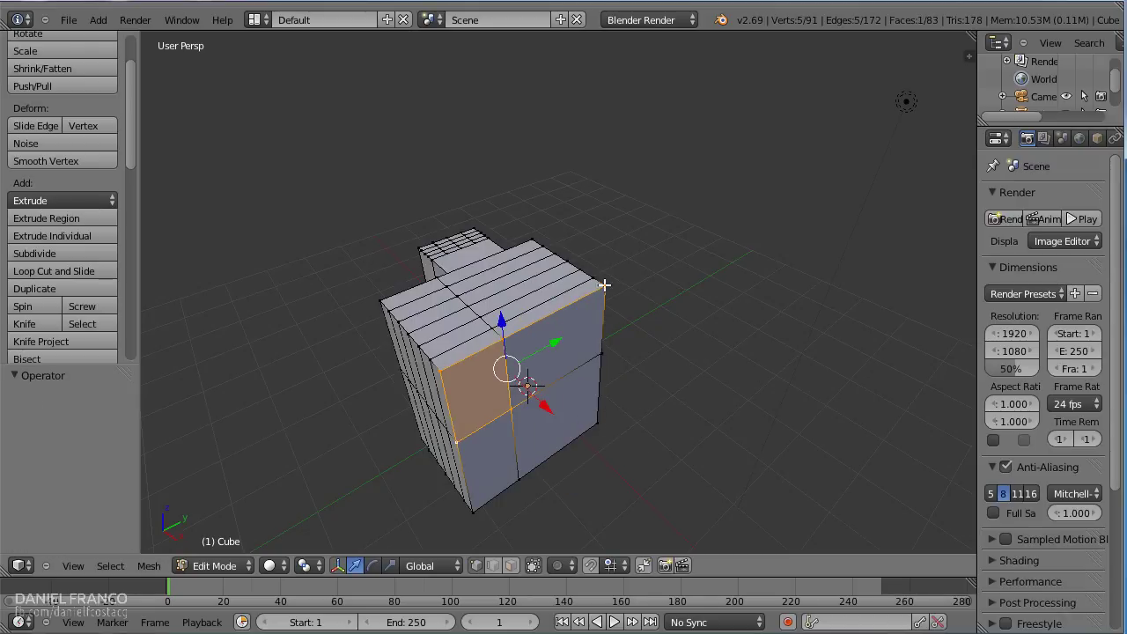
key("ctrl+z")
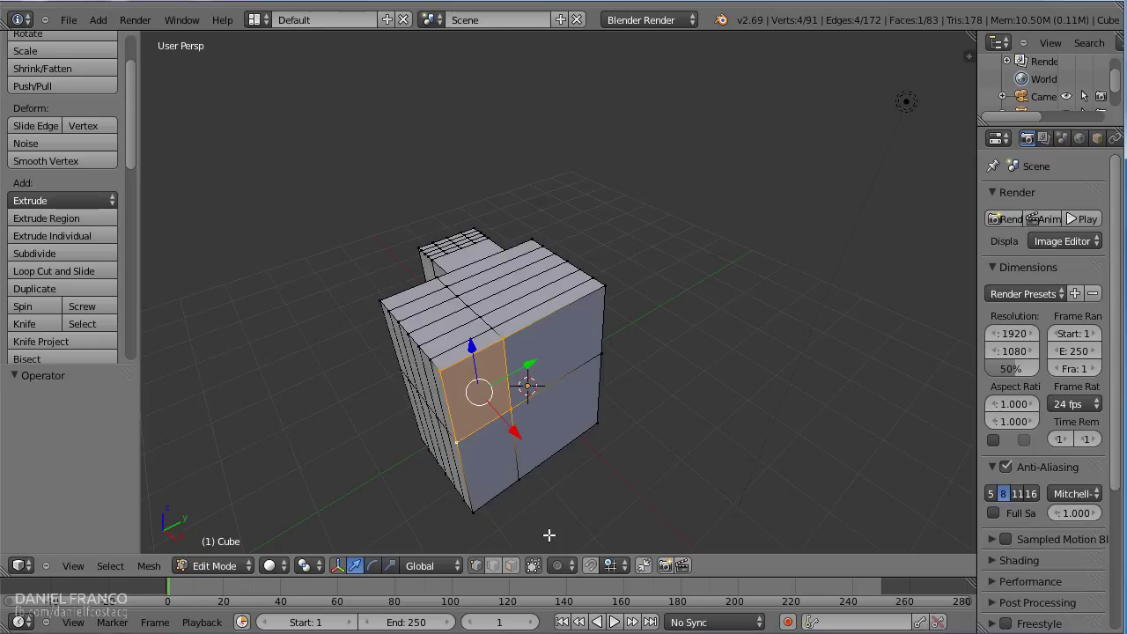
- Duplicate the selected side face in place, move the copy outward along X and rotate it about 55° around X
key("shift+d")
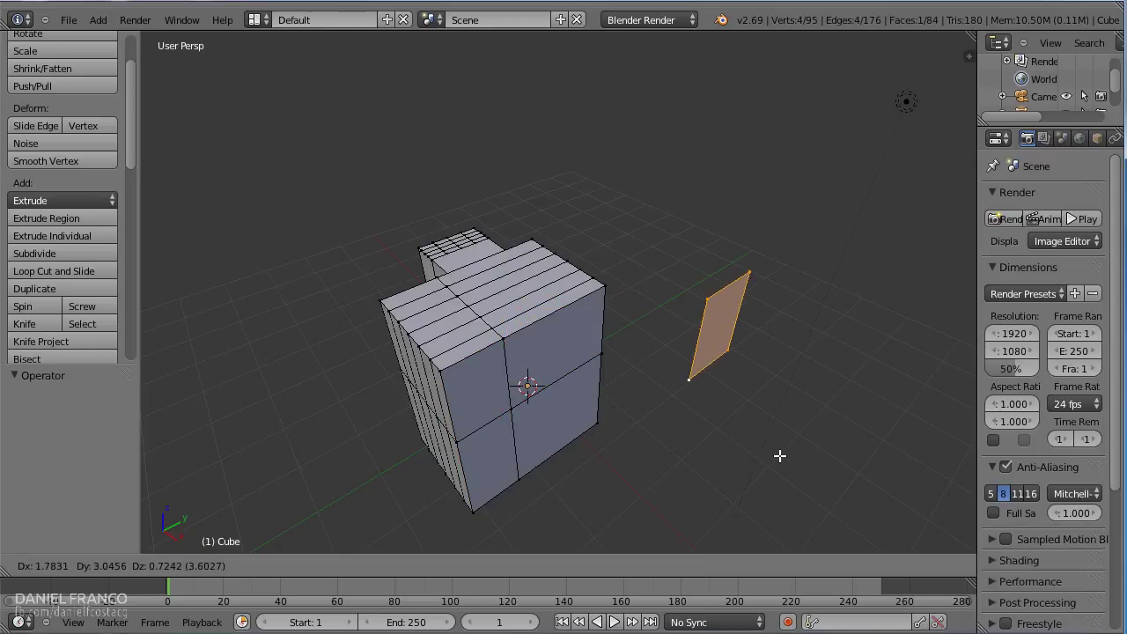
left_click(646, 437)
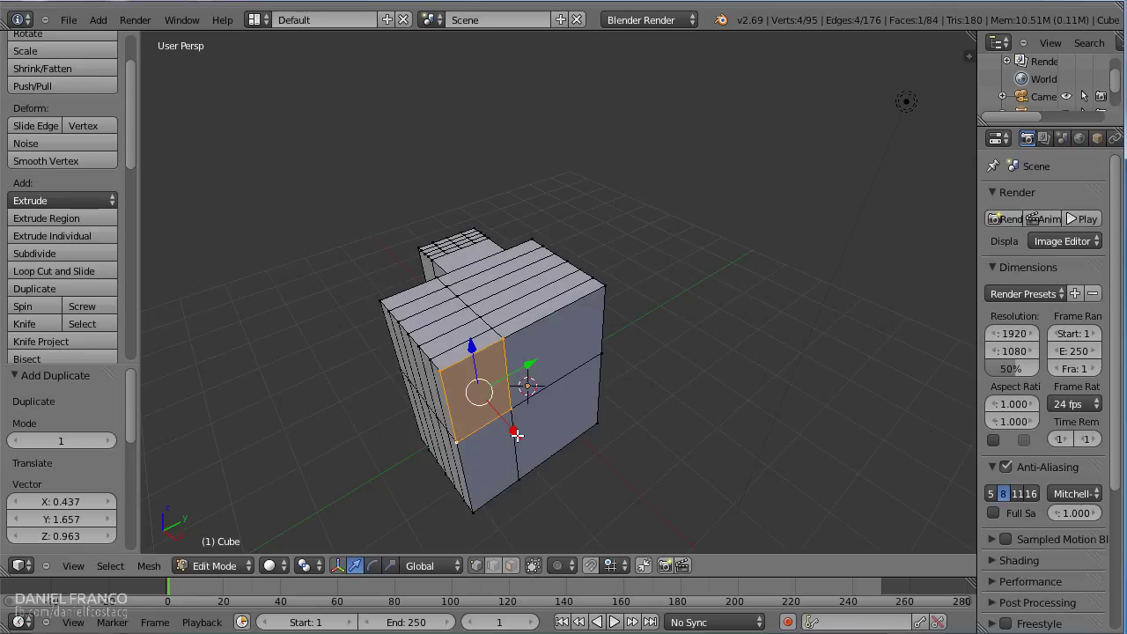
left_click_drag(515, 434, 561, 487)
left_click_drag(560, 431, 531, 418)
left_click(372, 565)
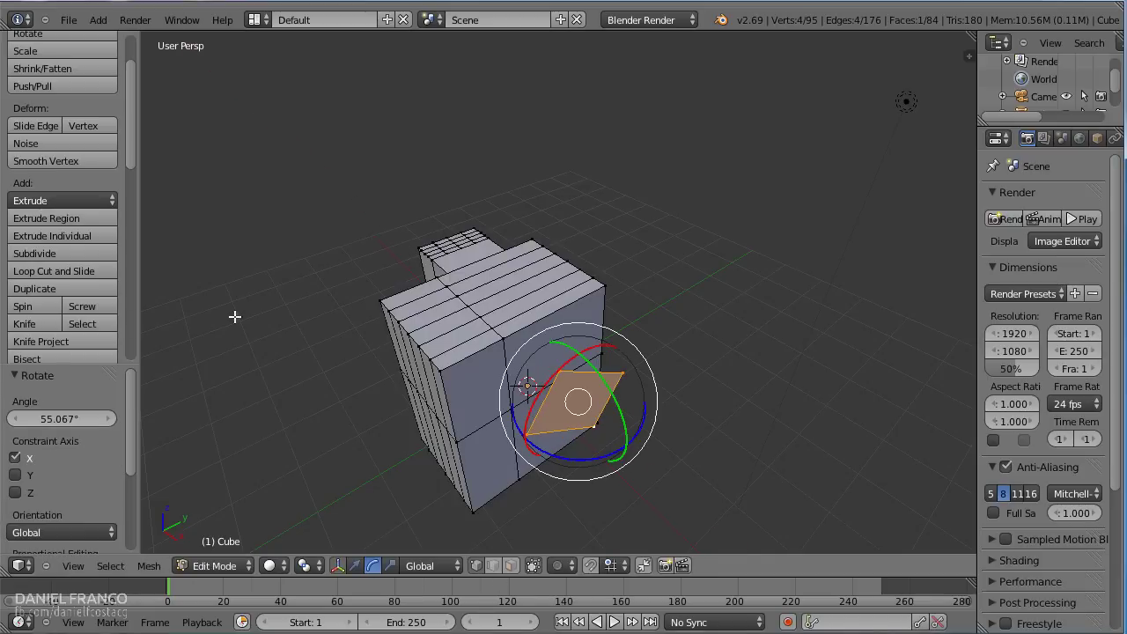
- Reselect the duplicated face's vertices and delete them with the Vertices option
key("a")
right_click(605, 429)
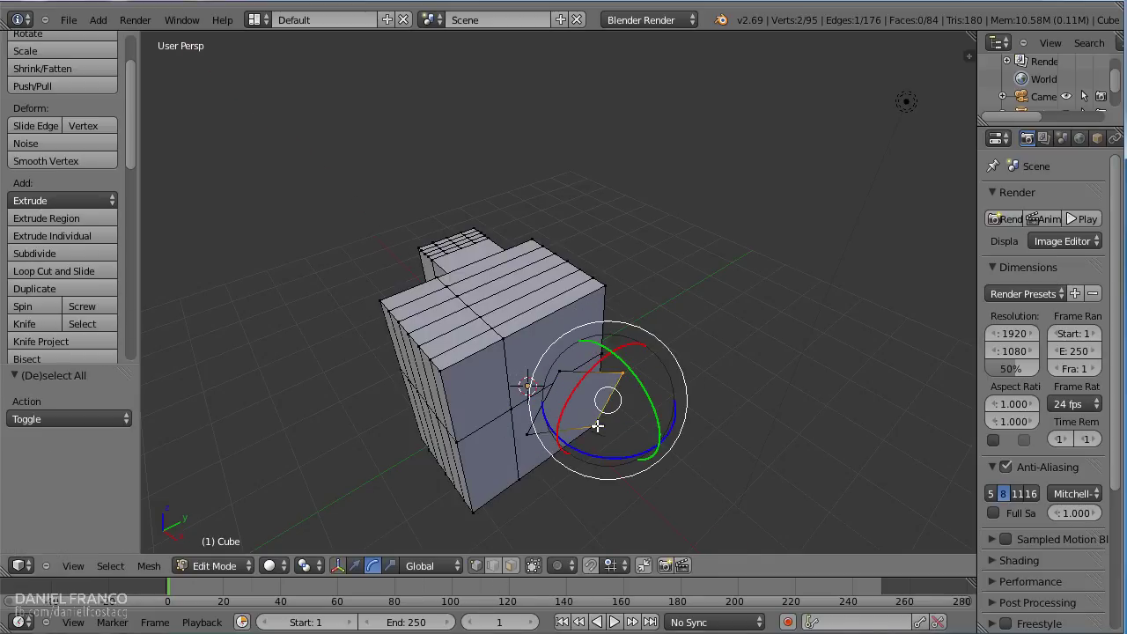
right_click(537, 432, "shift")
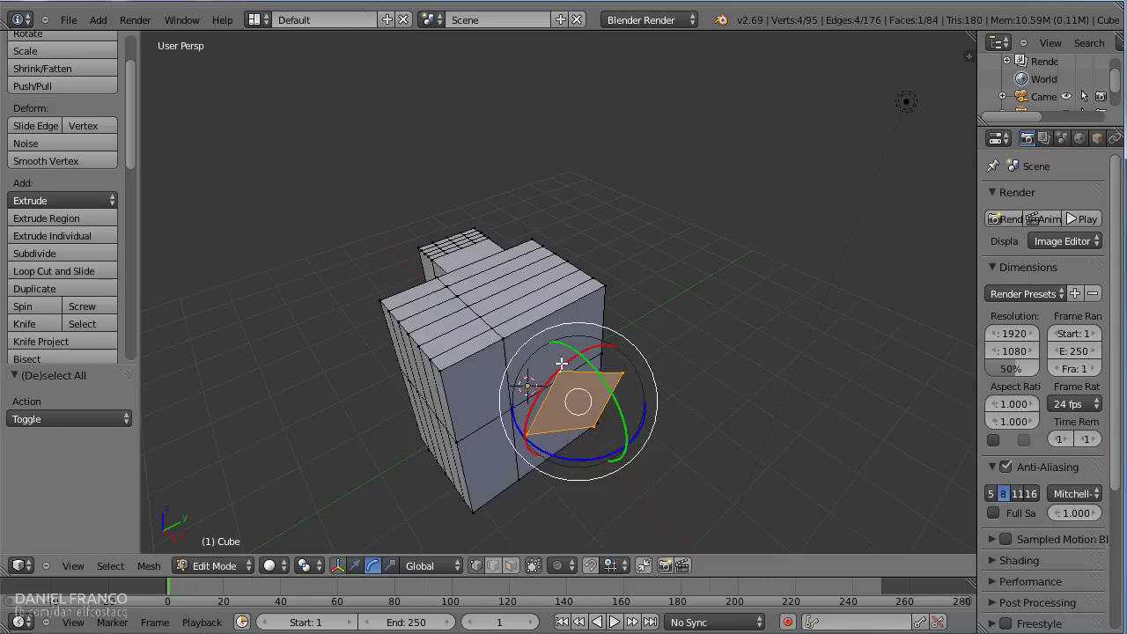
key("x")
left_click(560, 364)
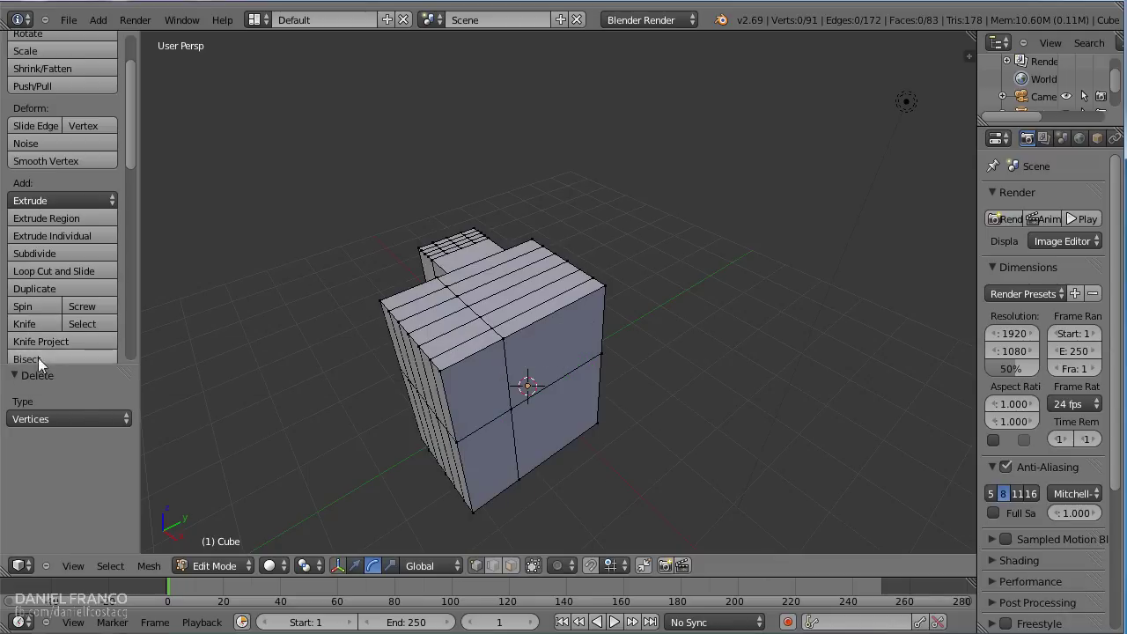
- Knife a zigzag cut down the cube's front side face, from its top edge across the middle edge to its bottom edge
scroll(58, 325, "down", 1)
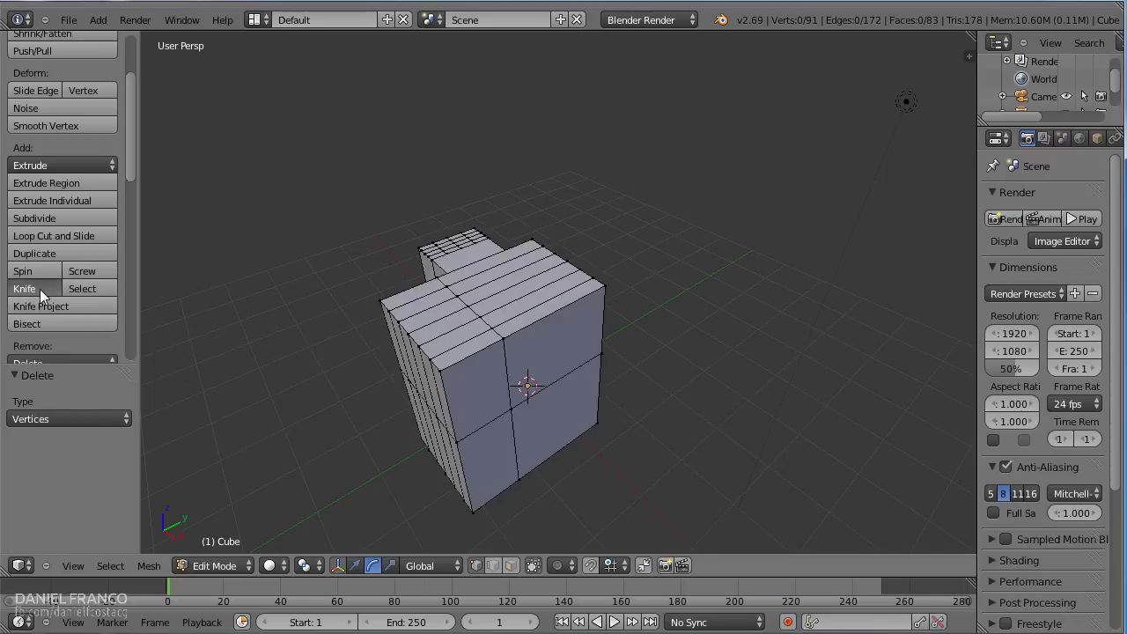
left_click(40, 288)
key("Escape")
key("k")
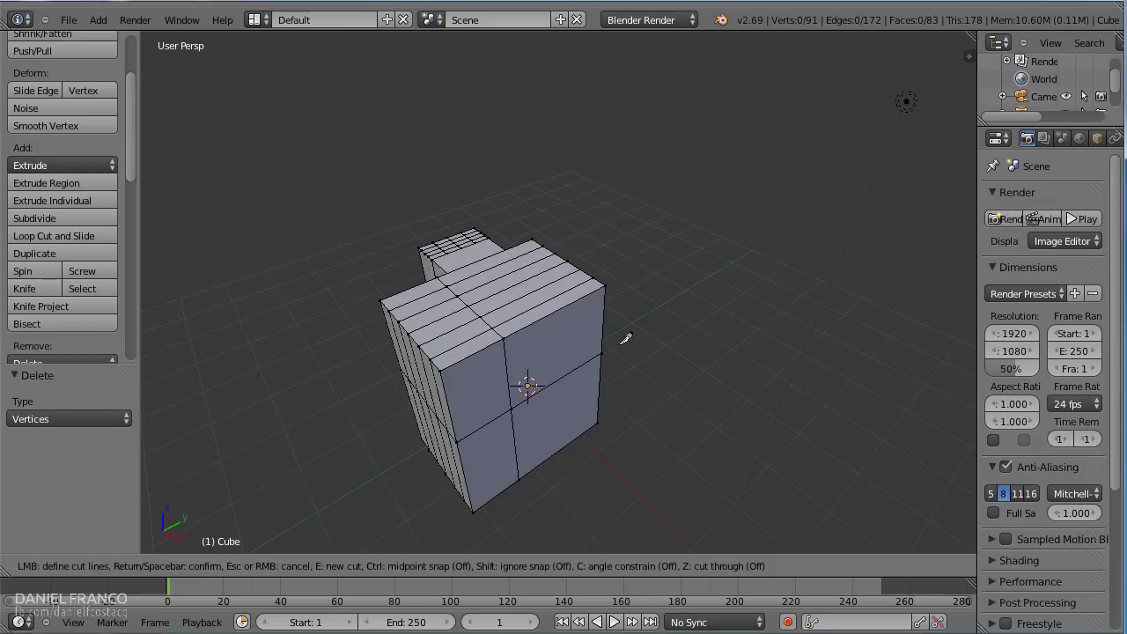
left_click(555, 311)
left_click(523, 353)
left_click(579, 368)
left_click(558, 451)
key("Return")
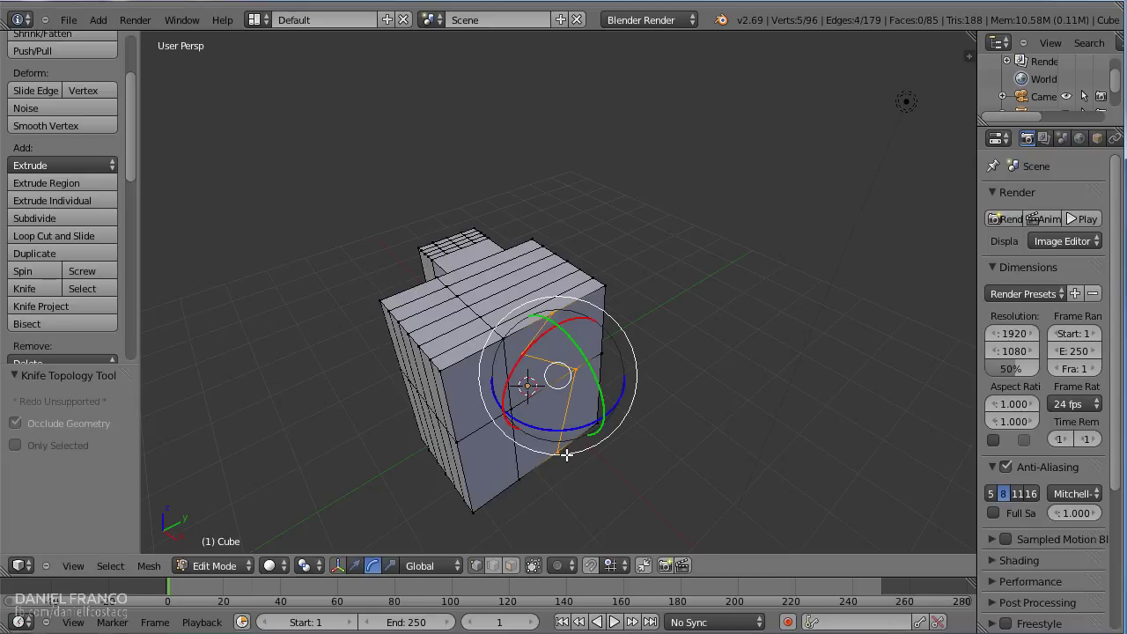
- Examine the knife cut up close and hide the transform manipulator
middle_click_drag(616, 423, 604, 369)
scroll(577, 363, "up", 6)
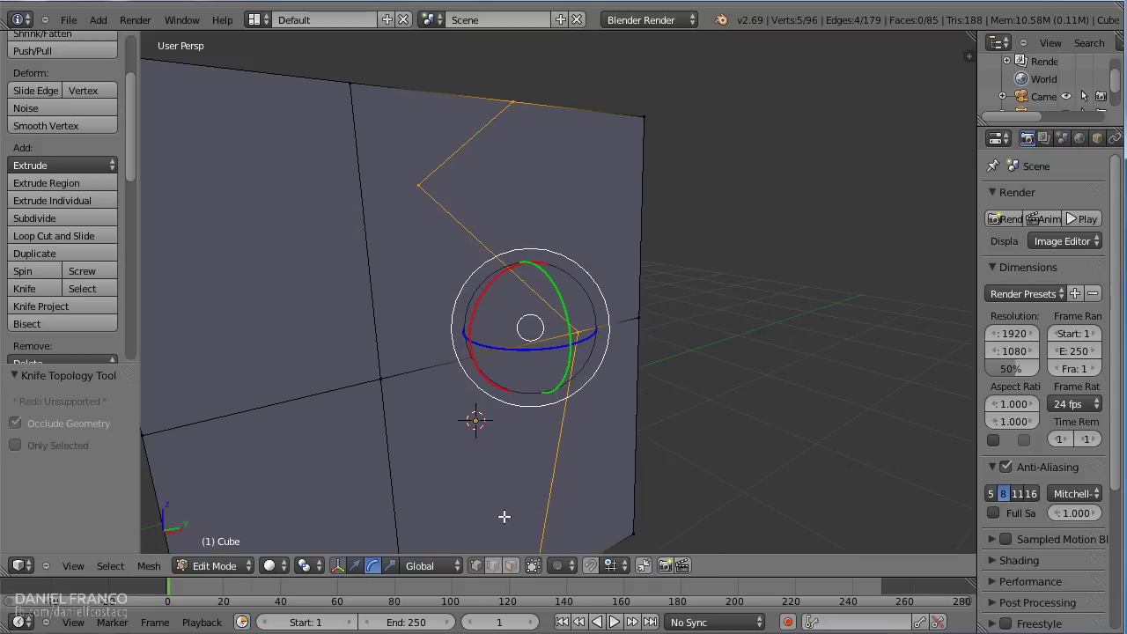
left_click(337, 565)
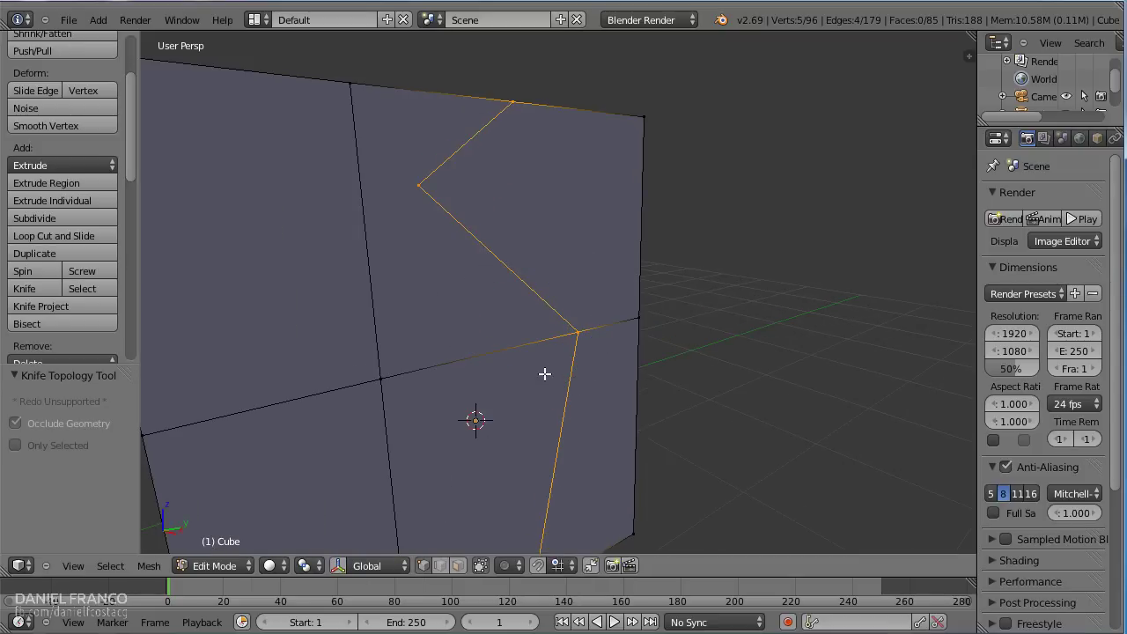
- Deselect everything and try to move the zigzag's inner vertex in the upper part of the side face
scroll(584, 393, "down", 6)
key("a")
right_click(529, 327)
key("g")
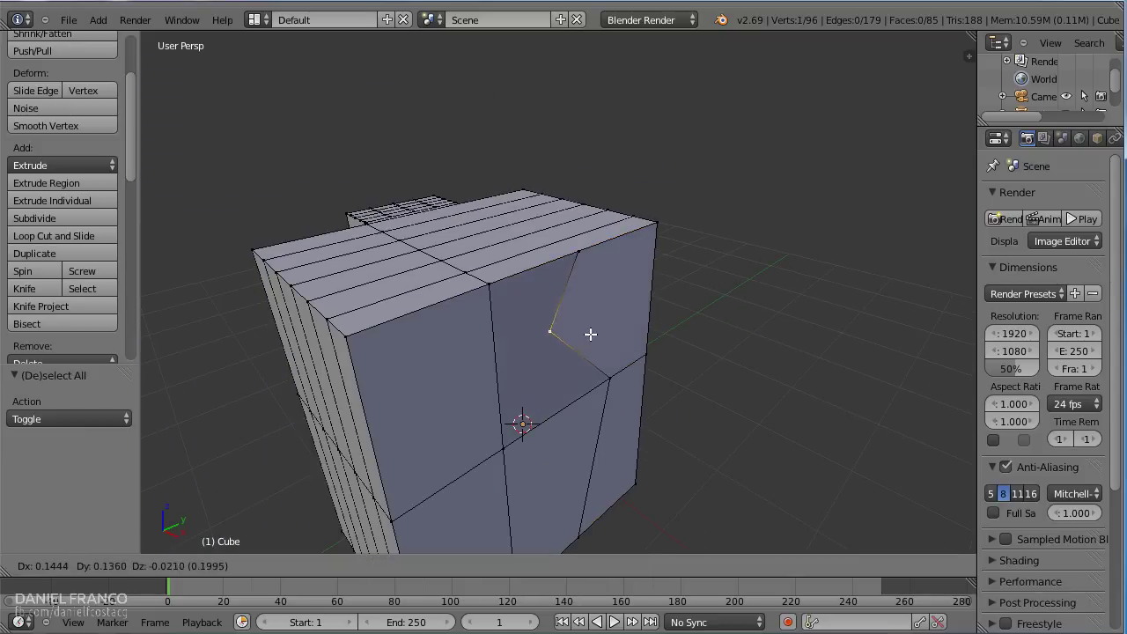
right_click(607, 314)
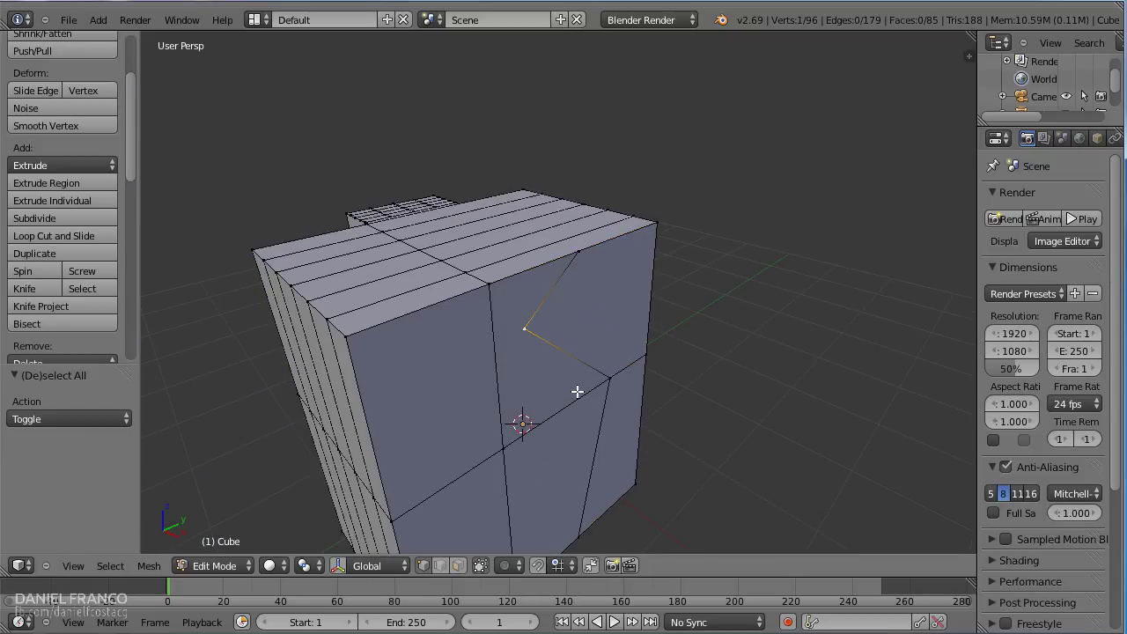
- Select the cut's vertex on the side face's middle edge and move it toward the face's vertical centre edge
key("z")
right_click(610, 378)
key("z")
key("g")
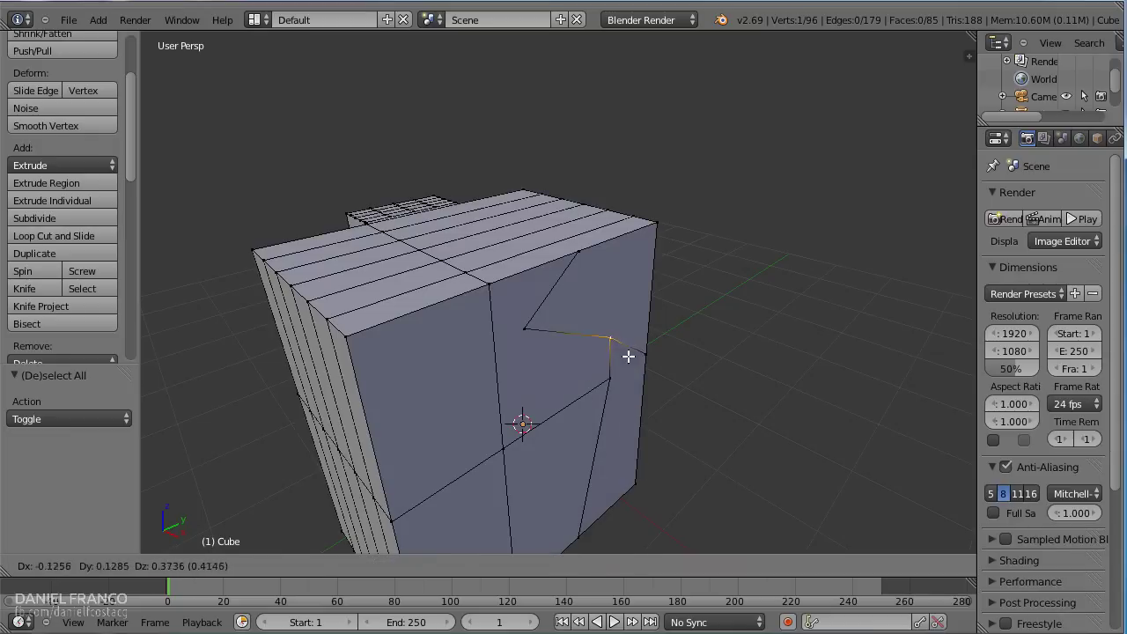
right_click(627, 356)
key("z")
key("g")
left_click(557, 405)
key("z")
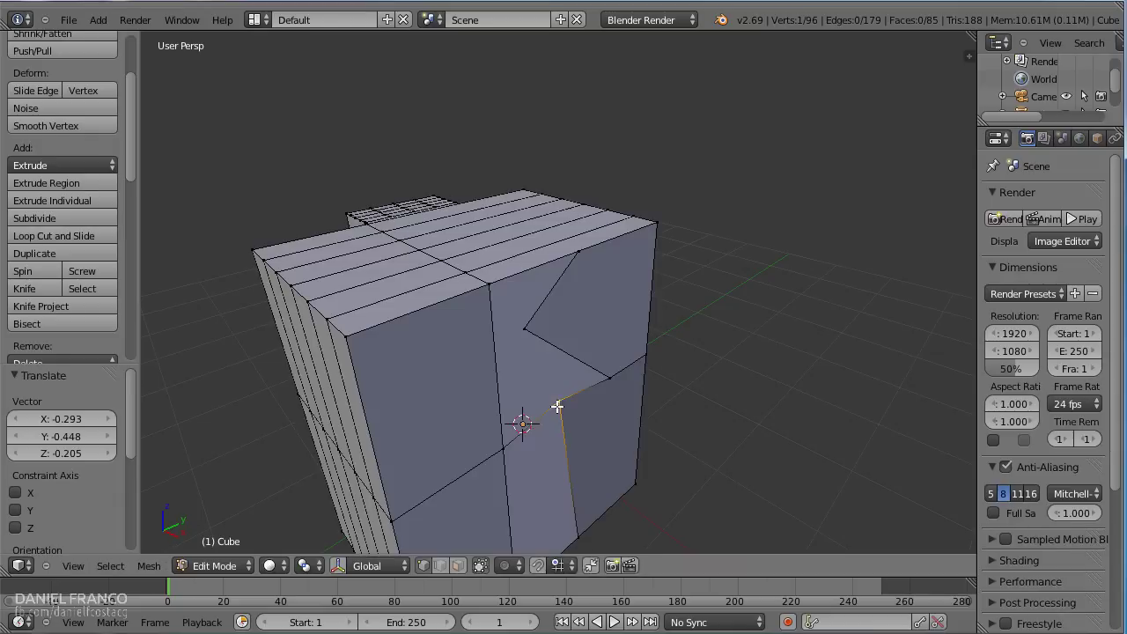
key("g")
left_click(516, 382)
- Move the zigzag's upper inner vertex by about 0.355 in X, 0.459 in Y and 0.128 in Z
right_click(527, 328)
key("g")
left_click(610, 309)
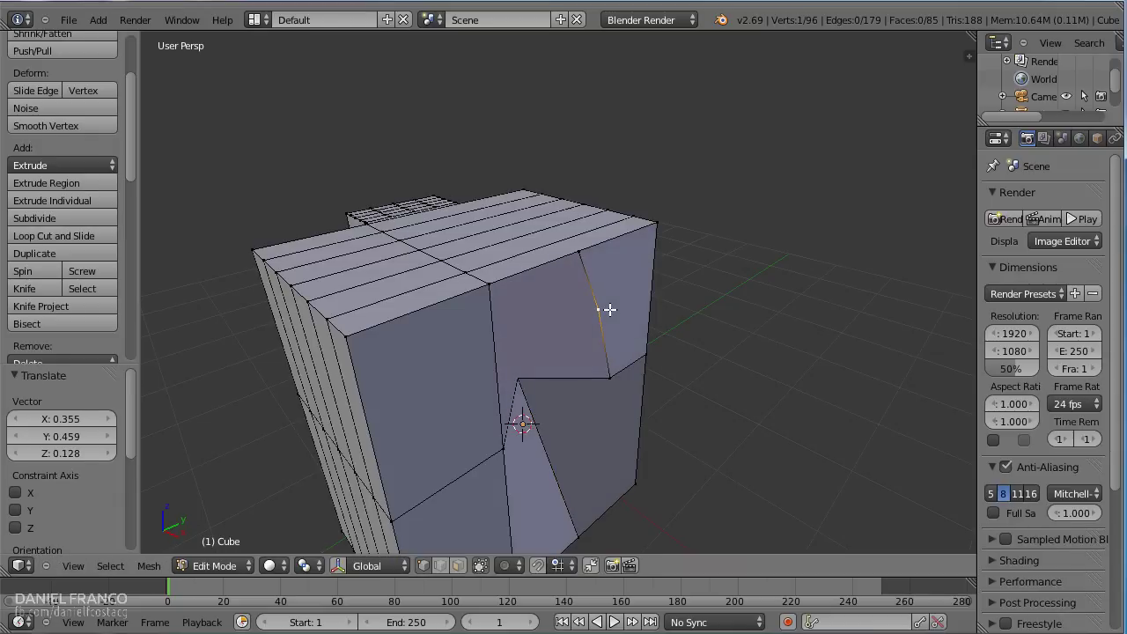
- Examine the altered shape in Object Mode from another side, and return to Edit Mode with nothing selected
scroll(609, 309, "down", 6)
key("Tab")
middle_click_drag(407, 412, 805, 360)
key("a")
key("a")
key("Tab")
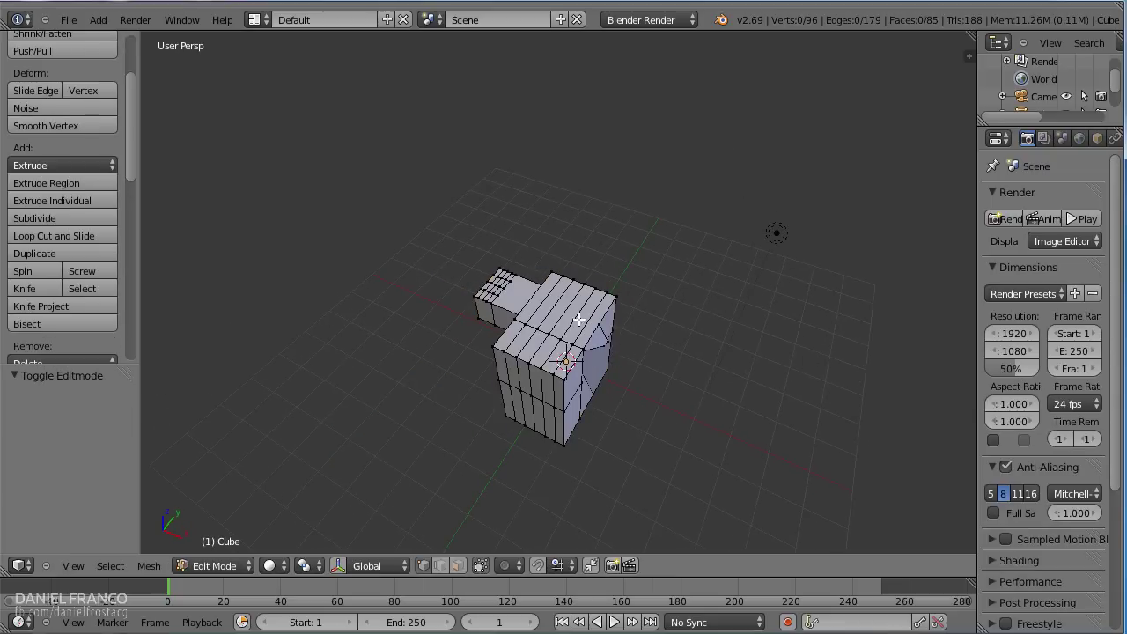
- Duplicate one cut vertex about 0.782 in X, 1.231 in Y and 0.643 in Z away, and delete the copy
right_click(605, 324)
key("shift+d")
left_click(676, 295)
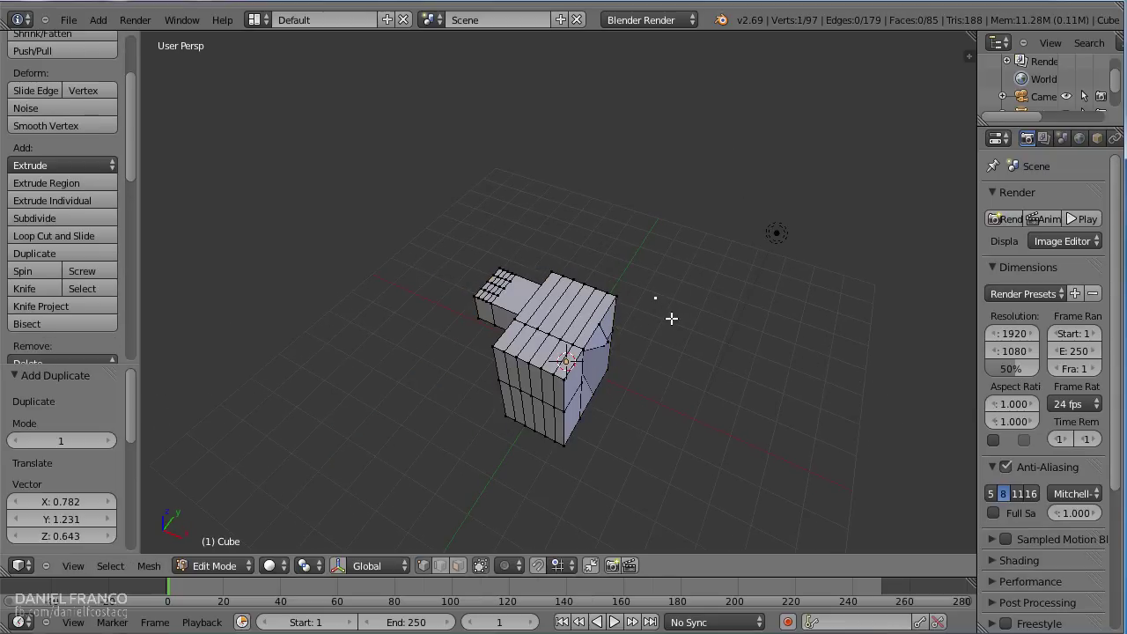
key("x")
left_click(671, 317)
- In Object Mode, duplicate the cube by about (3.505, 2.555, 0.470) and duplicate that copy by about (-6.296, -5.422, 2.132)
key("Tab")
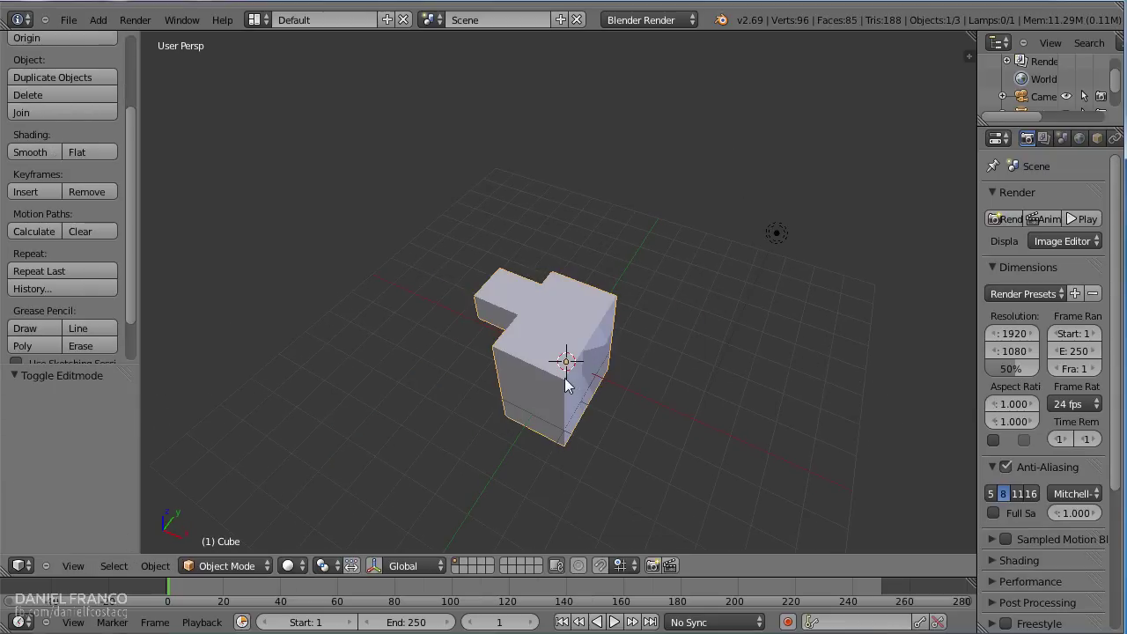
key("shift+d")
left_click(704, 353)
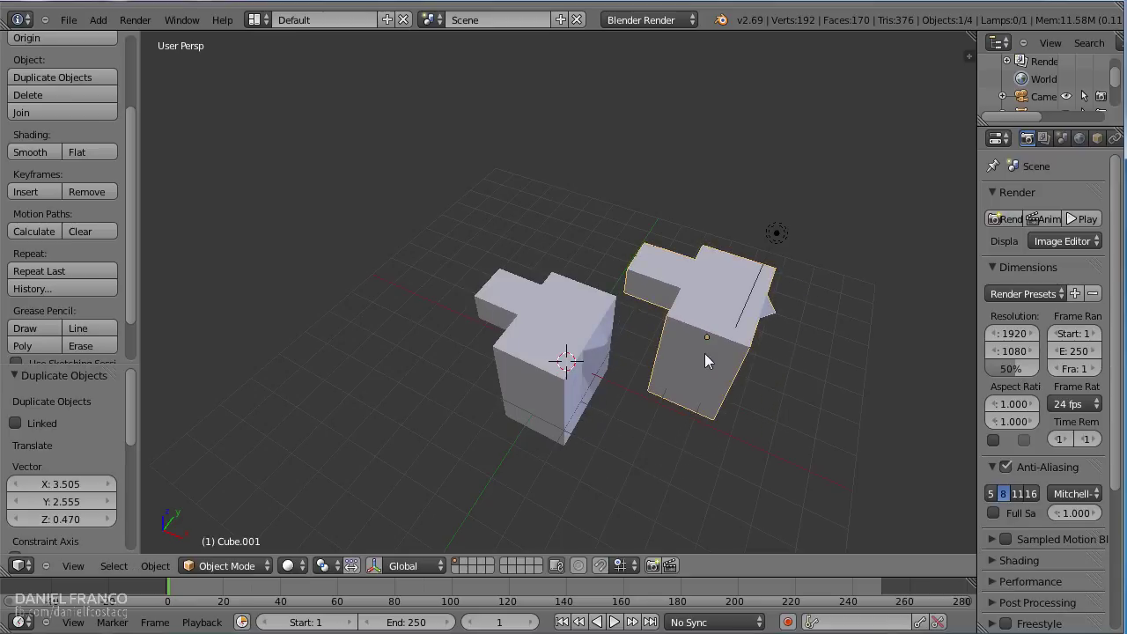
middle_click_drag(723, 385, 561, 350)
key("shift+d")
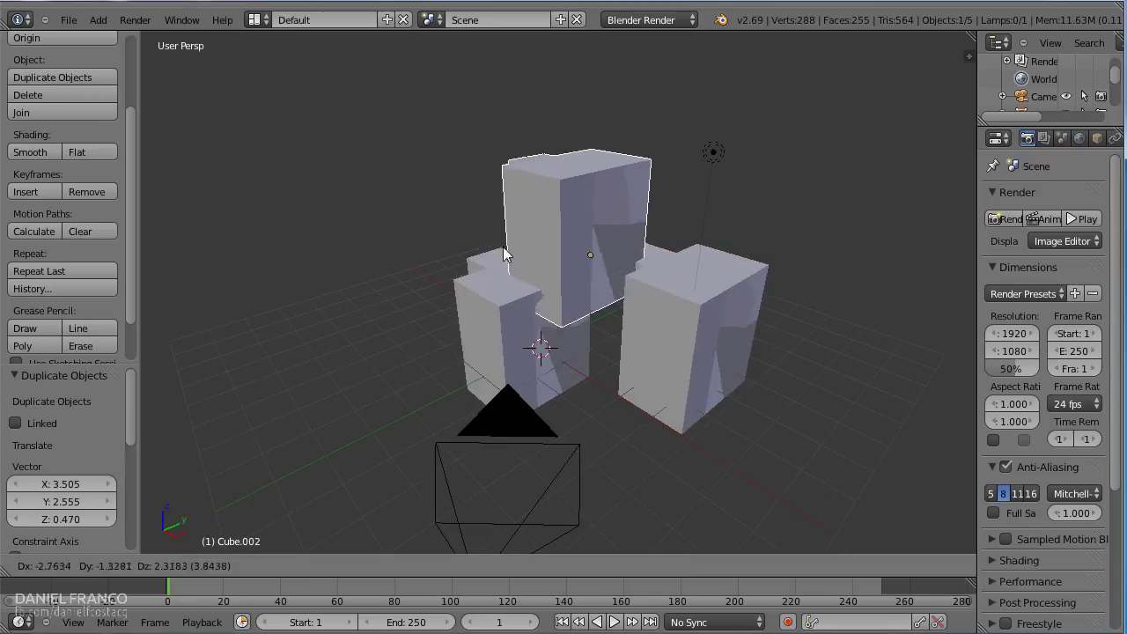
left_click(323, 258)
- Select both duplicated objects and delete them
right_click(650, 299, "shift")
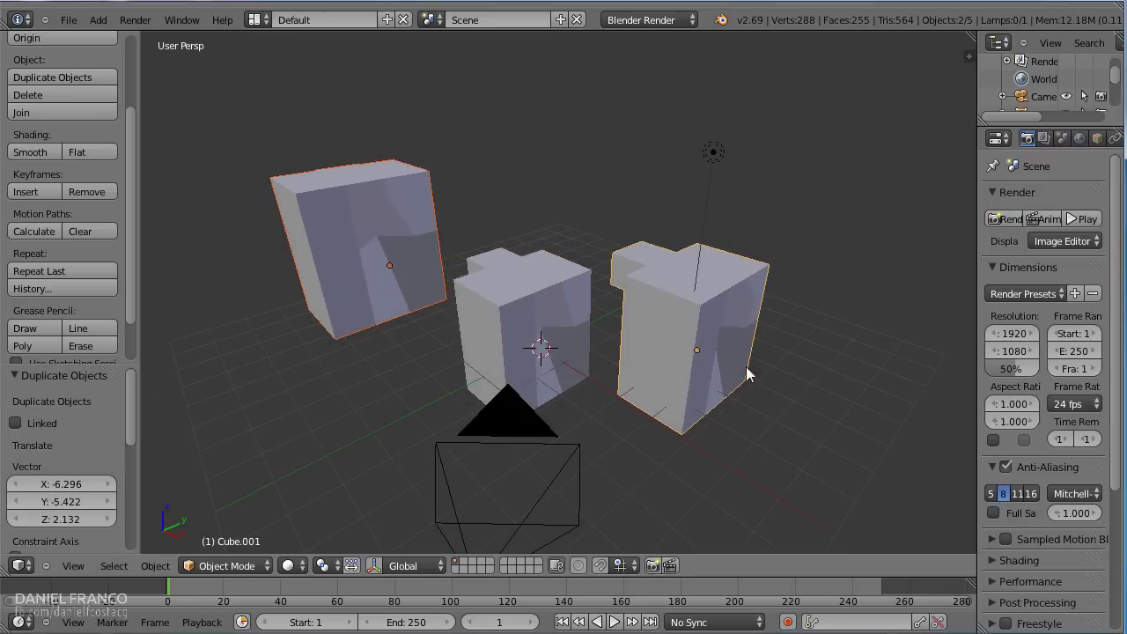
key("x")
left_click(558, 360)
- Edit the original cube and move the displaced middle-edge cut vertex by about 0.395 in X, 0.164 in Y and -0.364 in Z
right_click(562, 328)
key("Tab")
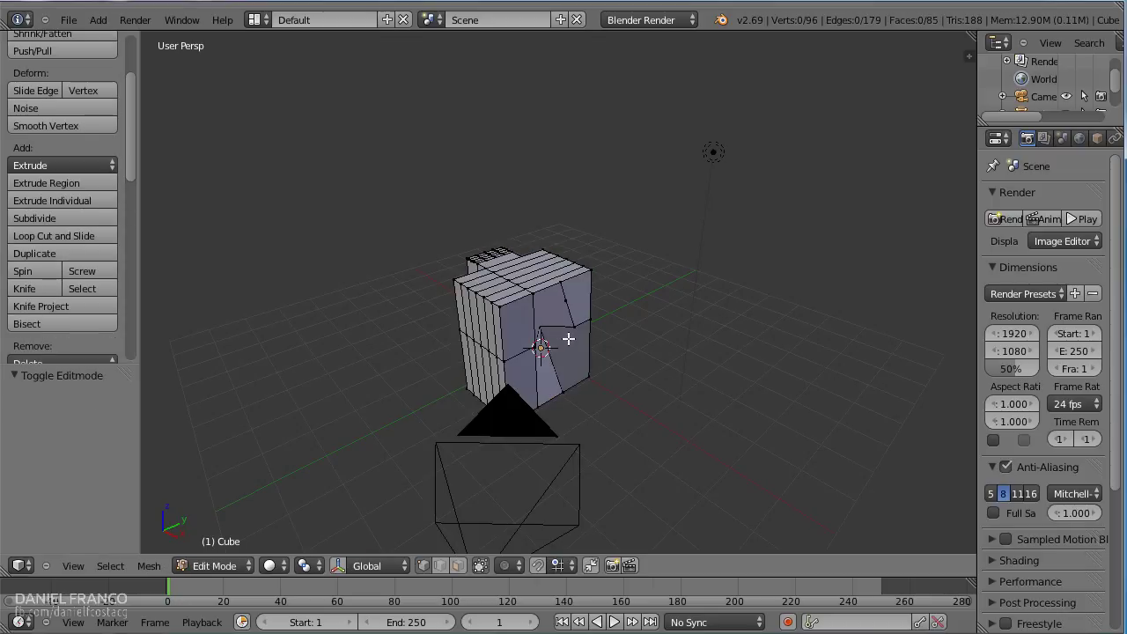
scroll(566, 344, "up", 5)
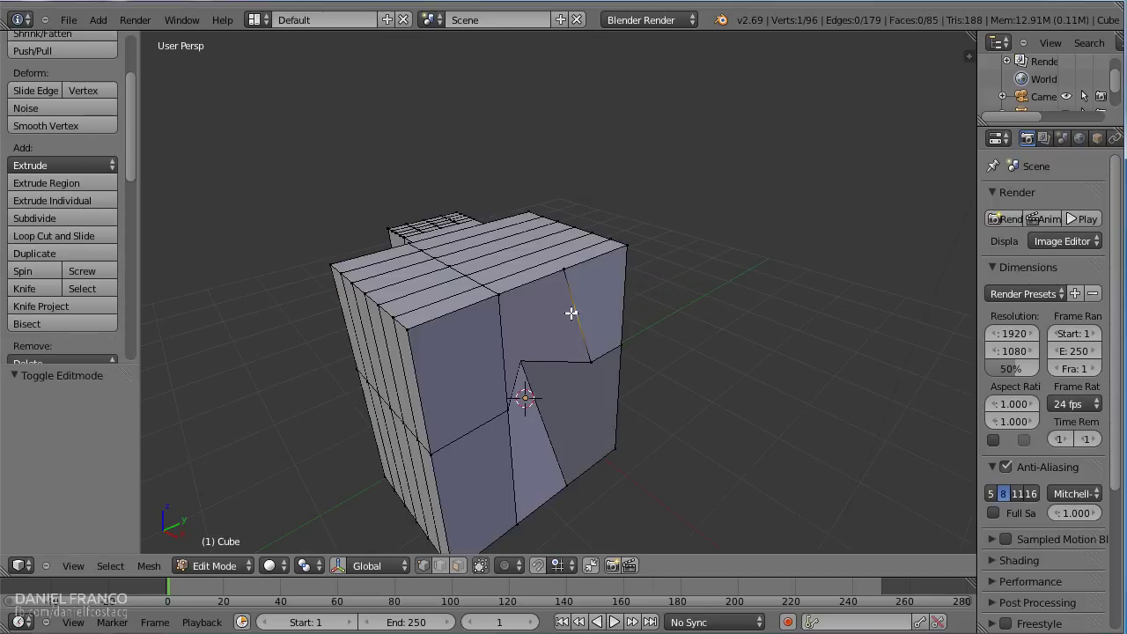
right_click(525, 365)
key("g")
left_click(587, 421)
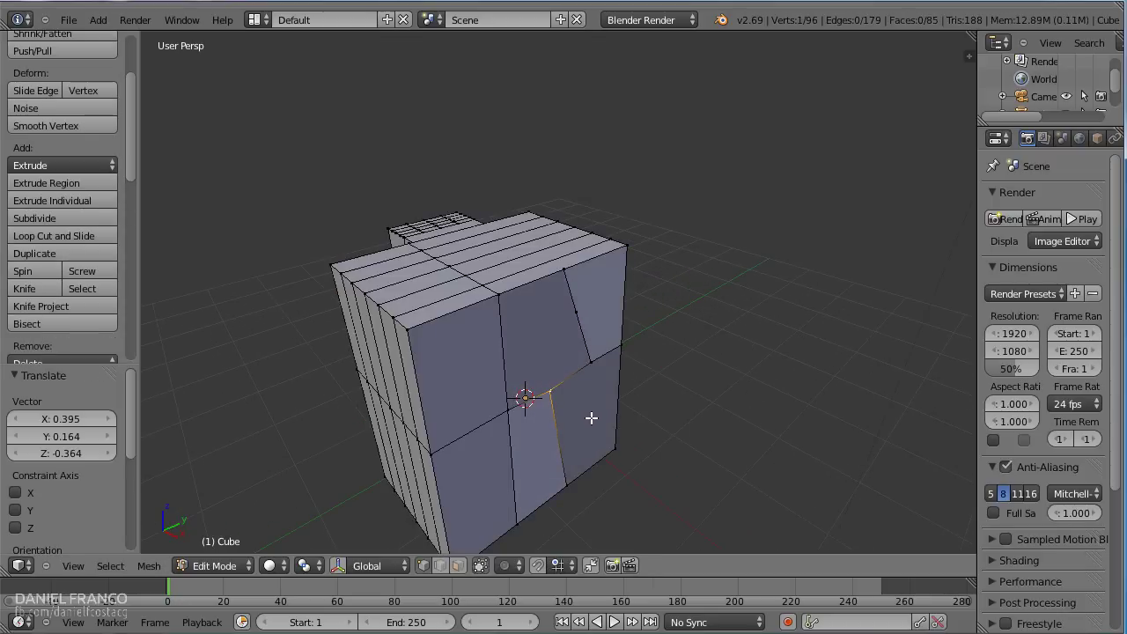
- Check the shape in Object Mode, return to Edit Mode and select the whole mesh
key("Tab")
key("Tab")
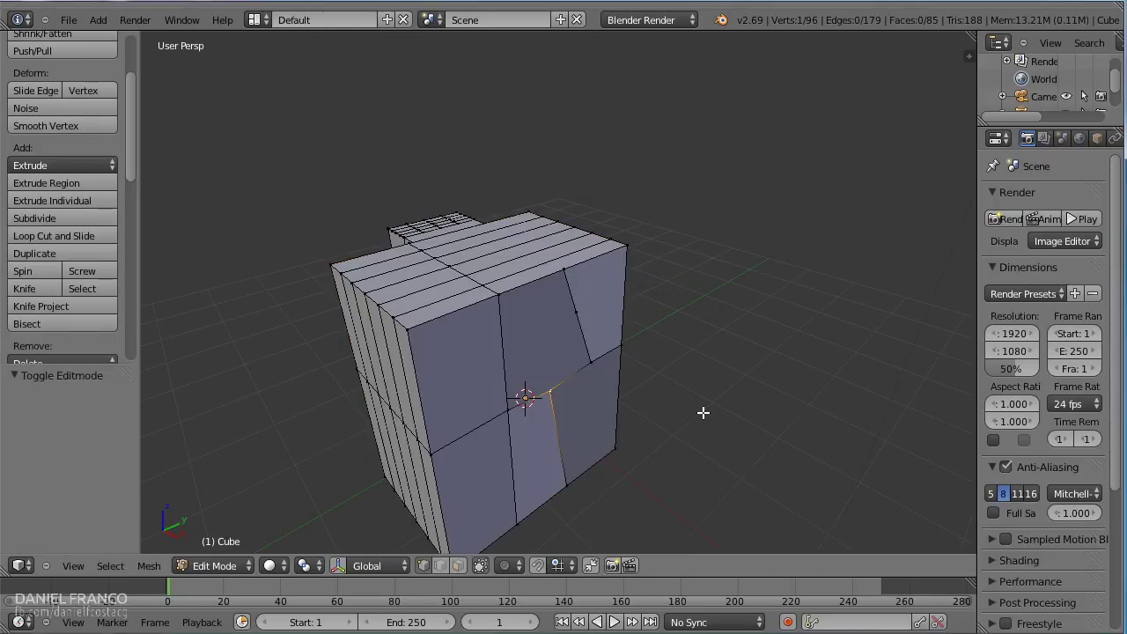
key("a")
key("a")
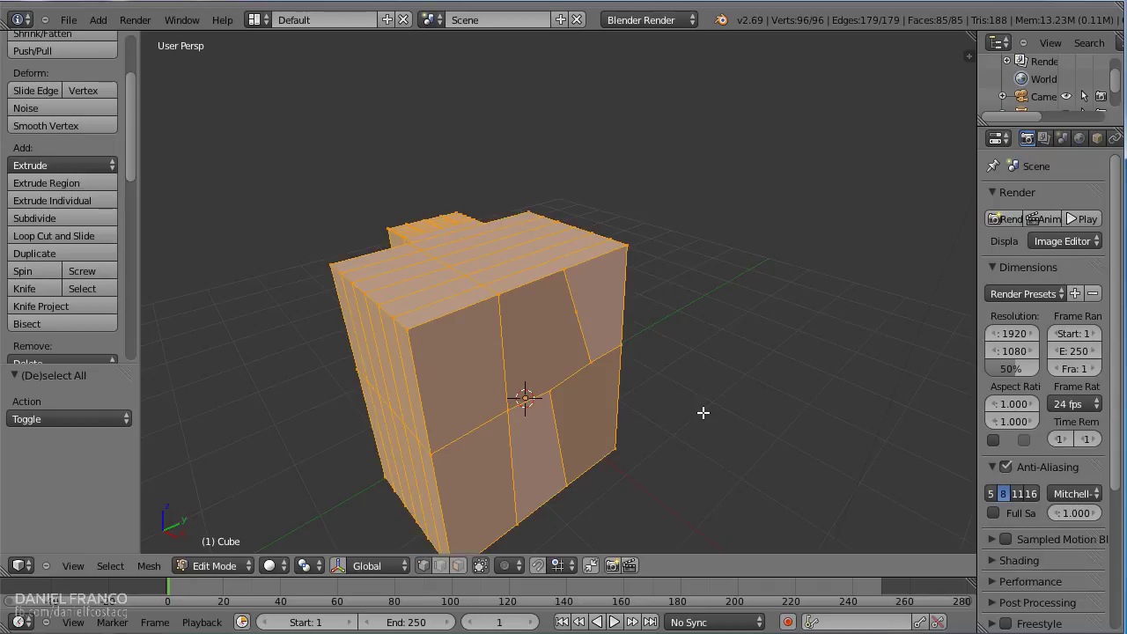